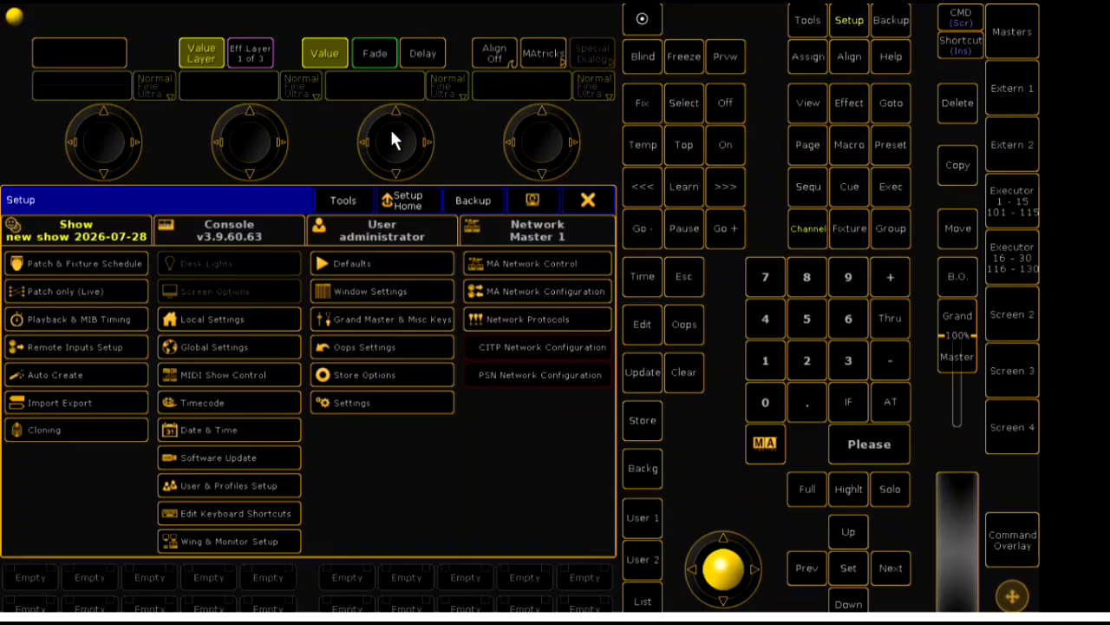
- Open the Patch & Fixture Schedule and create a new layer named SHARPY
left_click(126, 263)
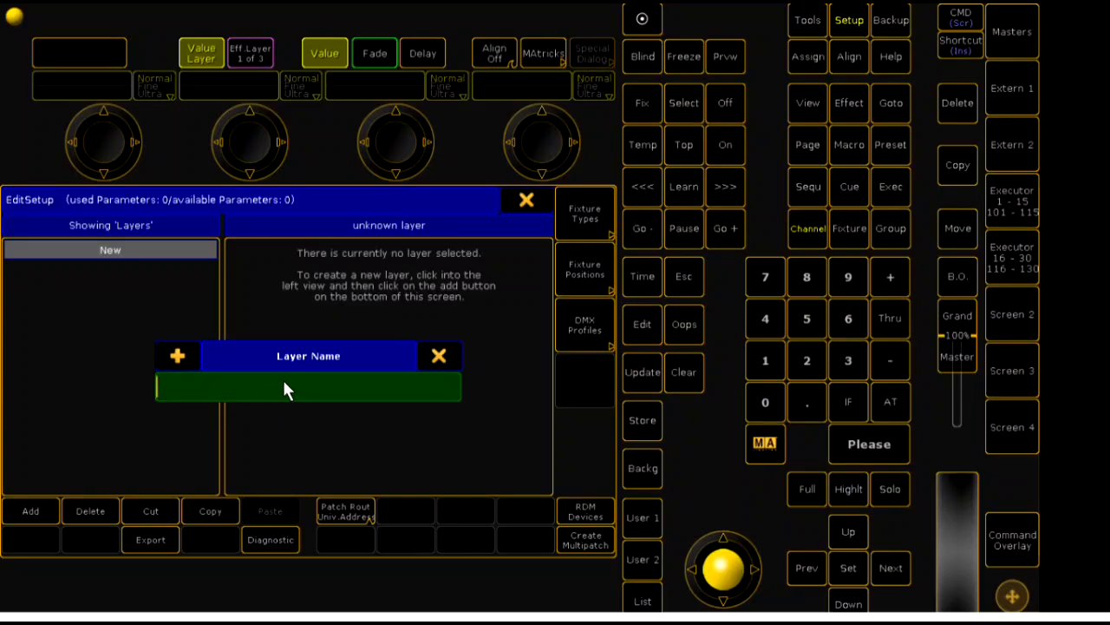
type("SHARPY")
key("Return")
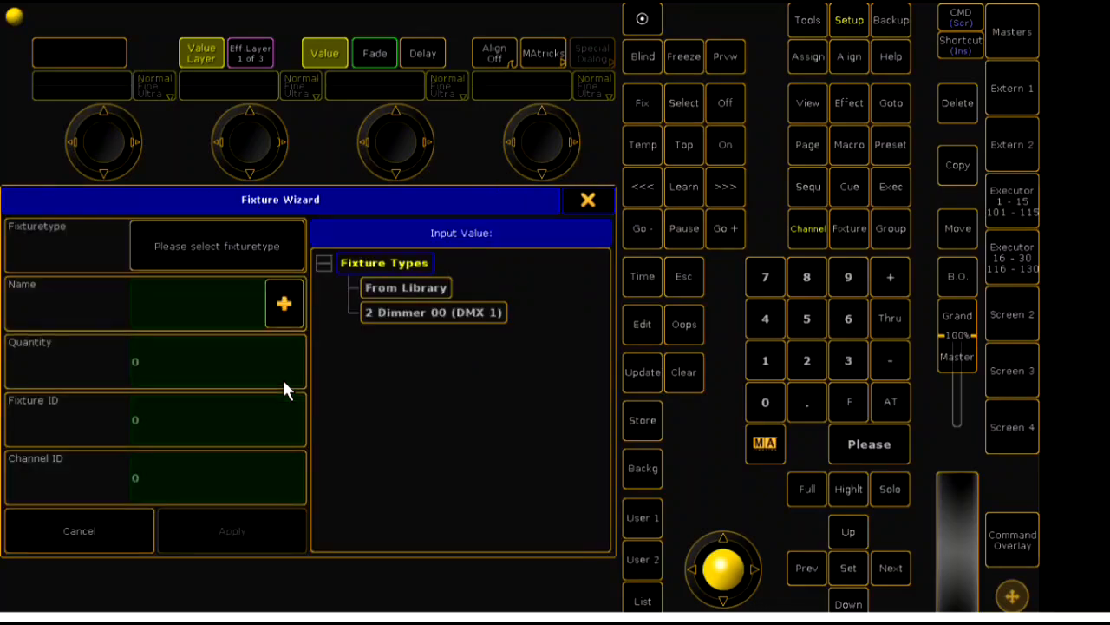
- Import the Clay Paky Sharpy fixture type in Standard Lamp on mode from the library, filtering by manufacturer and fixture name
left_click(384, 291)
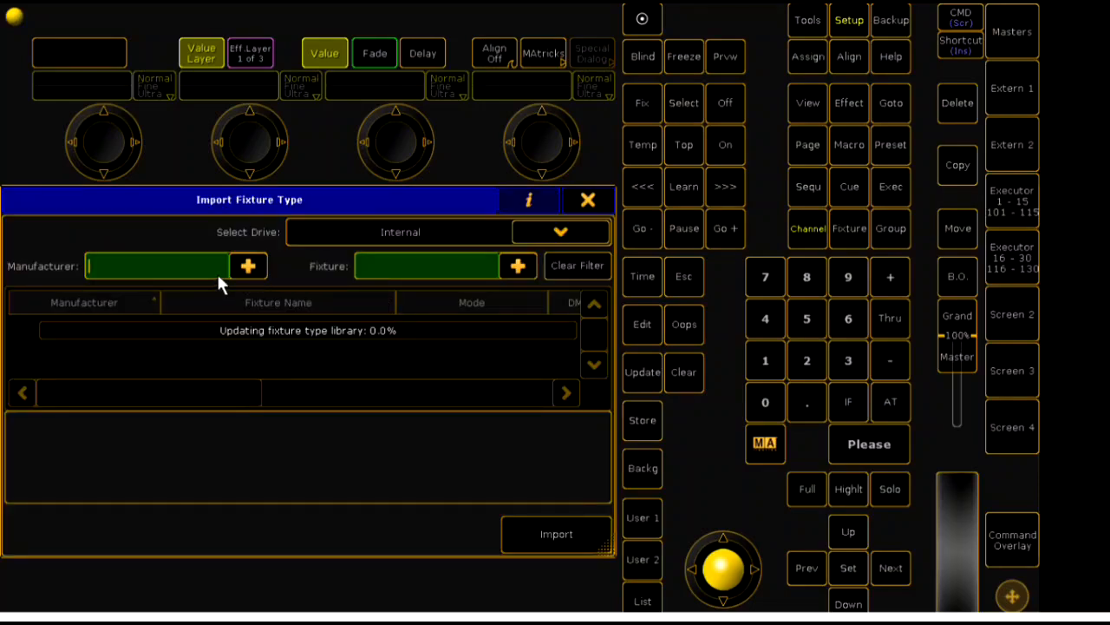
type("CLAY")
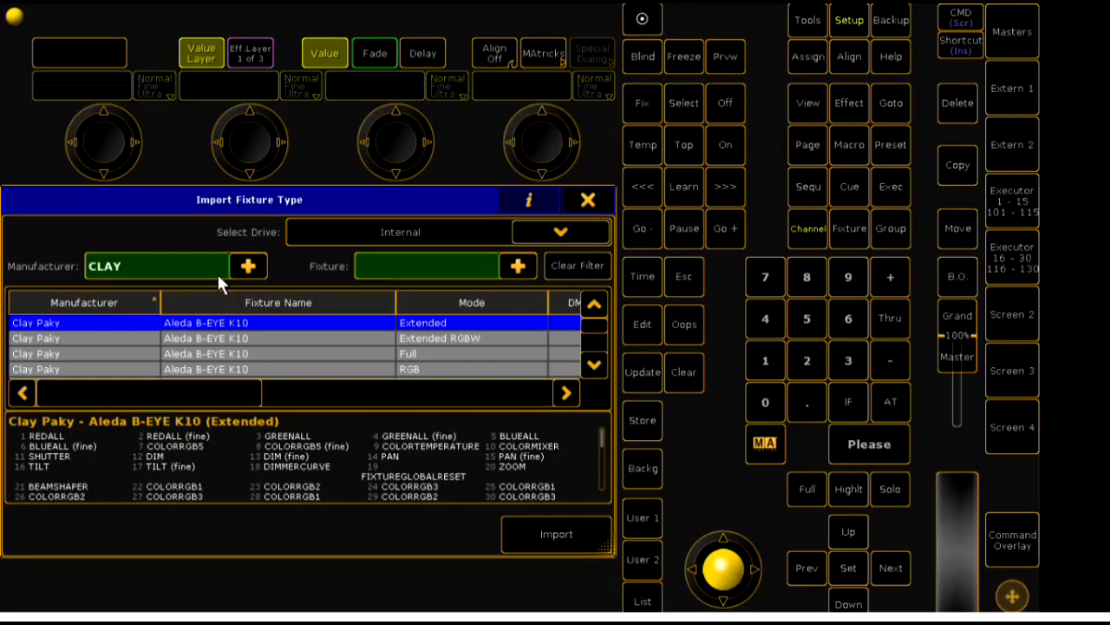
type(" PAKY")
left_click(378, 274)
type("SHA")
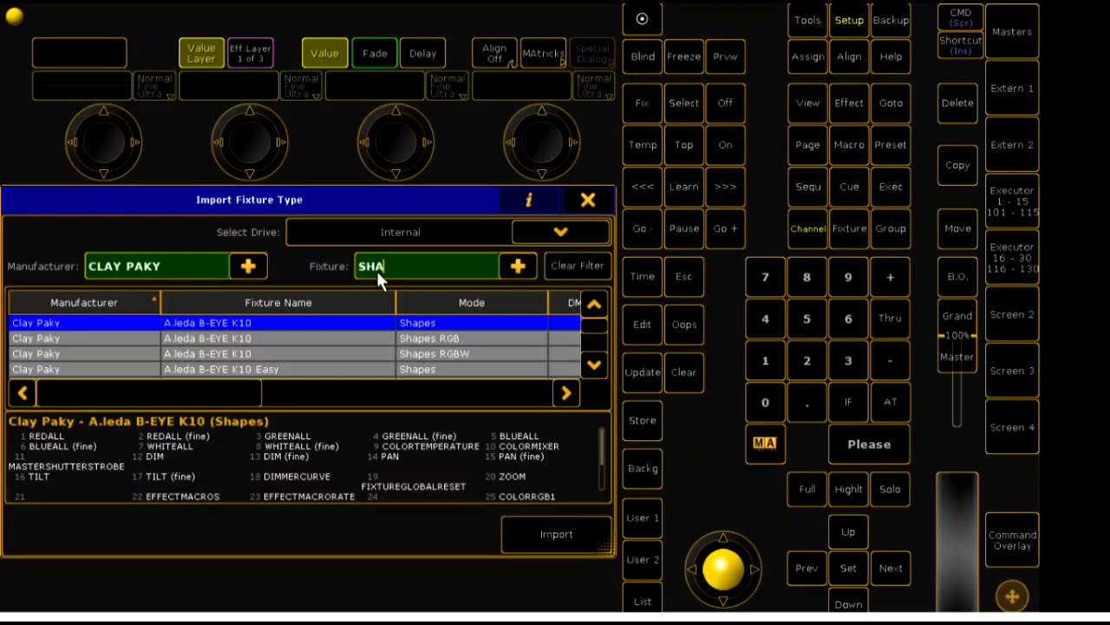
type("RPY")
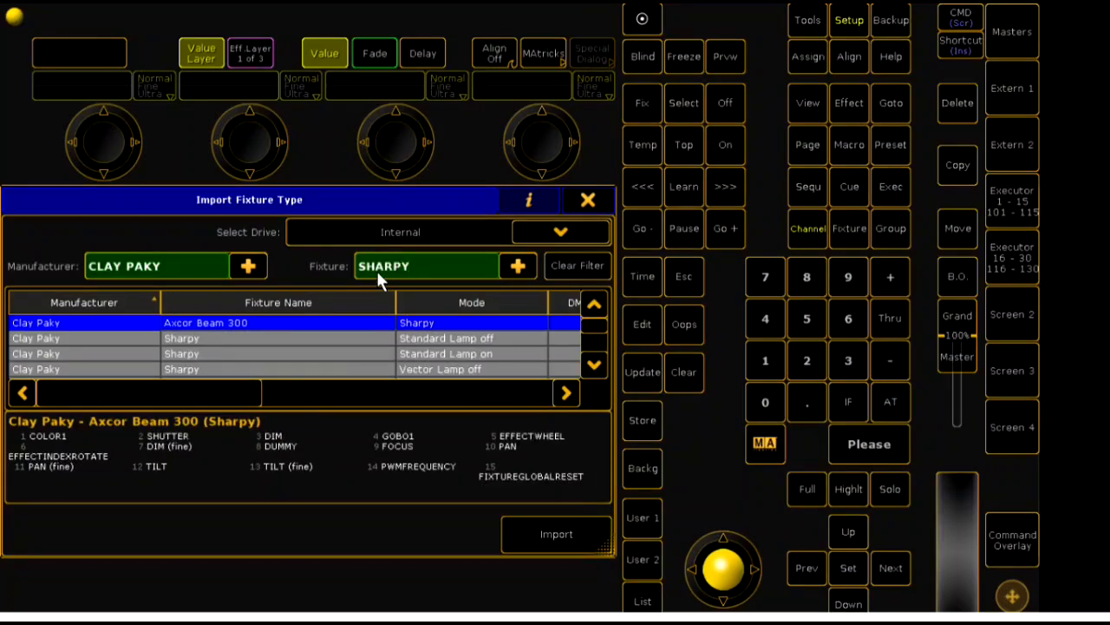
left_click(442, 354)
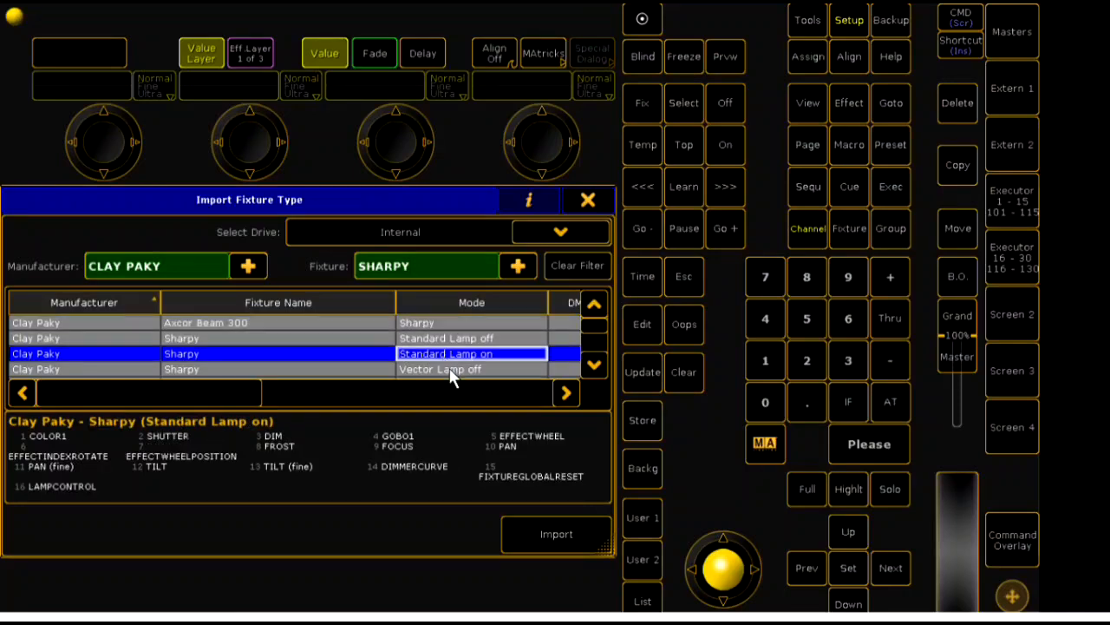
left_click(560, 536)
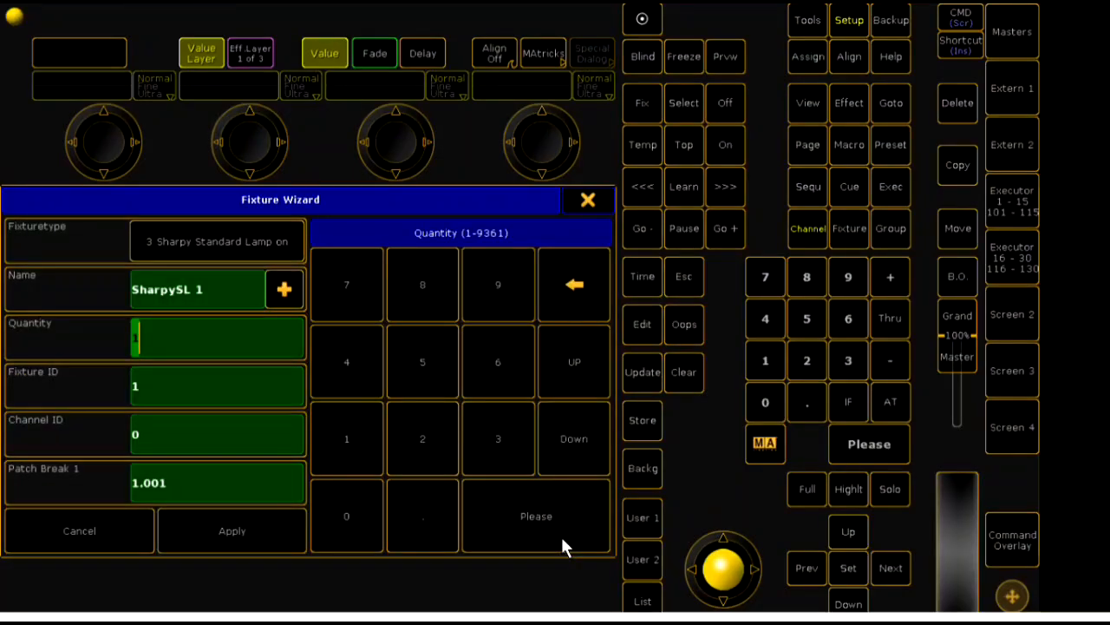
- Add 15 Sharpy fixtures to the layer, with fixture IDs and channel IDs starting at 101
left_click(170, 340)
type("5")
left_click(156, 393)
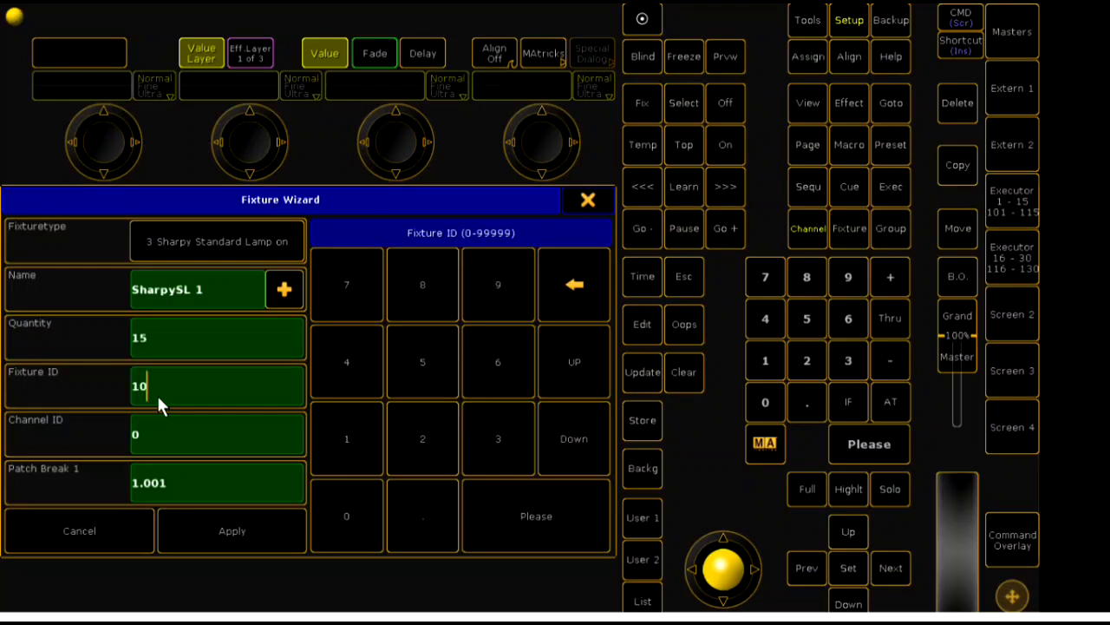
left_click(151, 440)
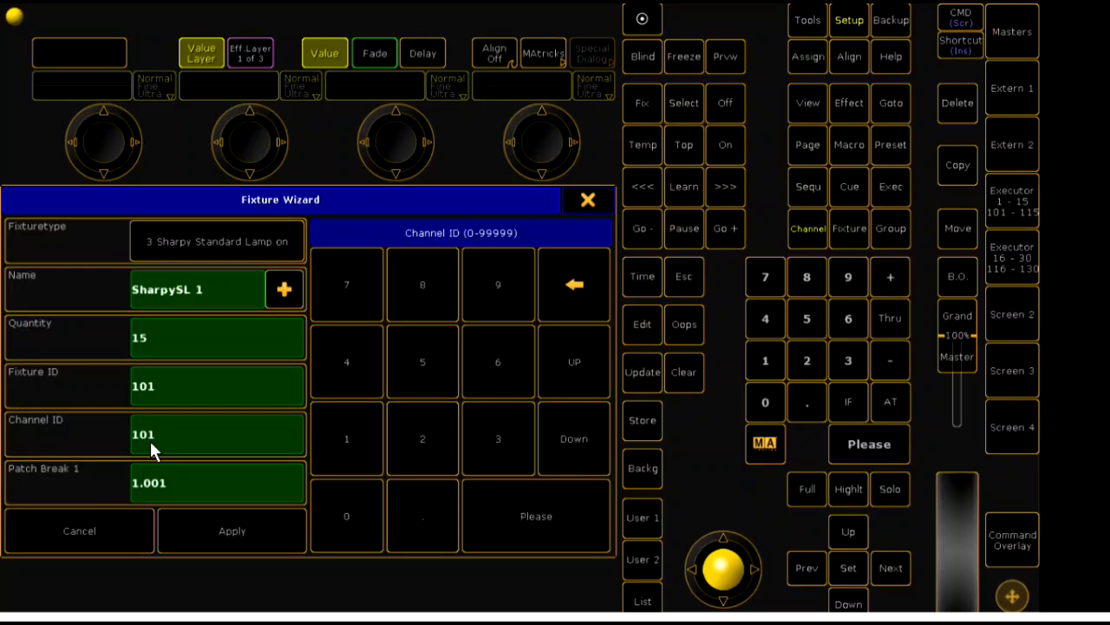
left_click(217, 528)
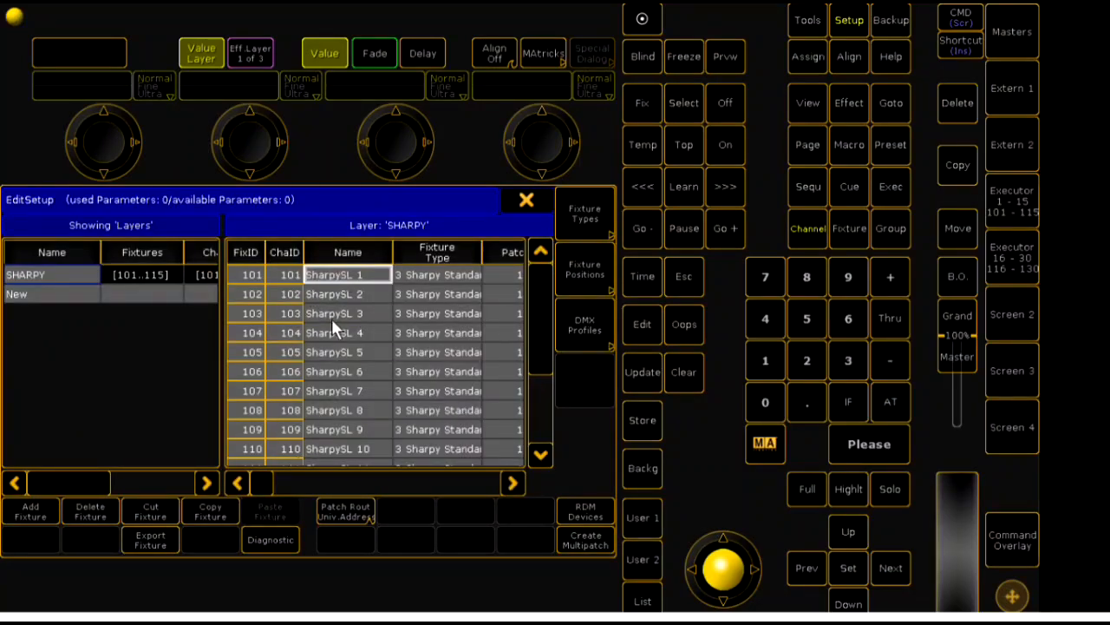
- Rename all the Sharpy fixtures from 101 to 115 as BEEM
key("Down")
key("Down")
key("Down")
key("Down")
key("Down")
key("Down")
key("Down")
key("Down")
key("Down")
key("Down")
key("Down")
key("Down")
key("Down")
key("Down")
key("Down")
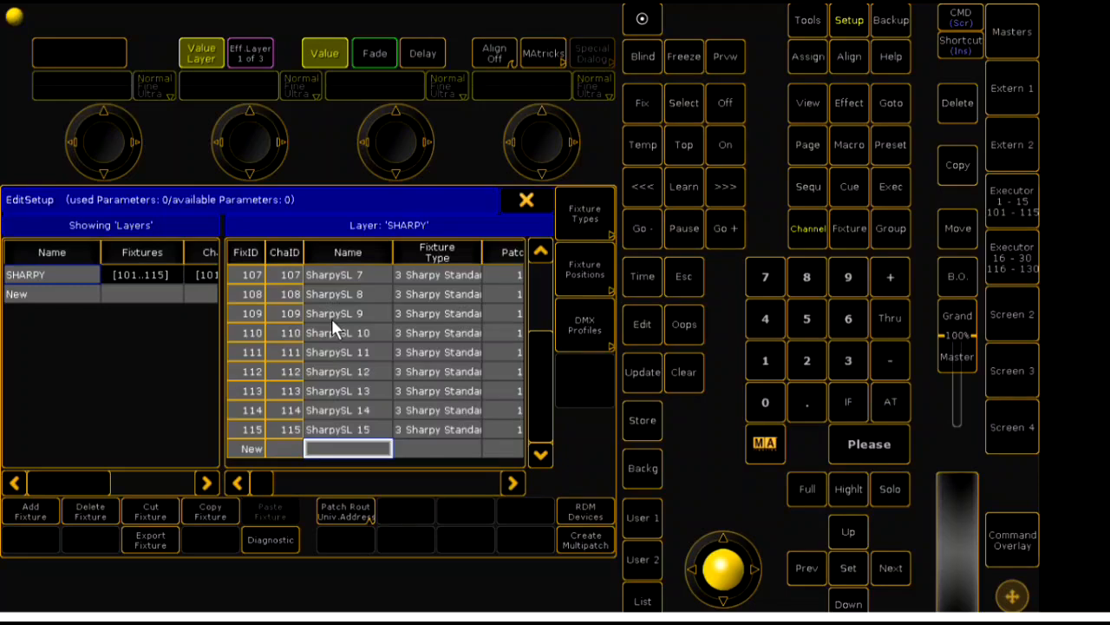
key("Up")
key("Up")
key("Up")
key("Up")
key("Up")
key("Up")
key("Up")
key("Up")
key("Up")
key("Up")
key("Up")
key("Up")
key("Up")
key("Up")
key("Up")
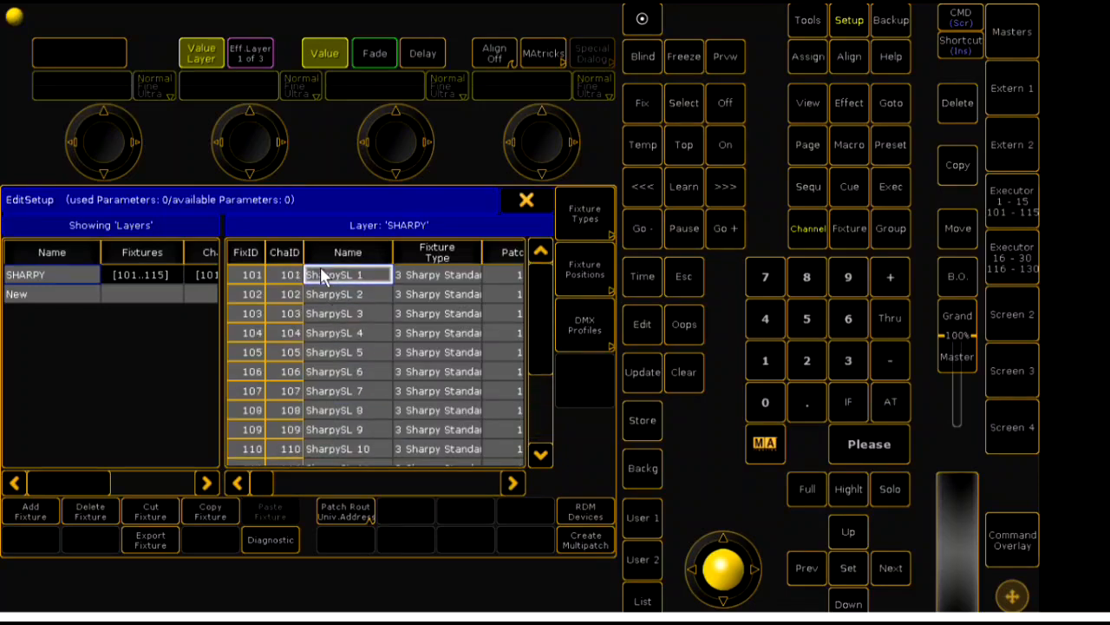
left_click_drag(320, 275, 383, 443)
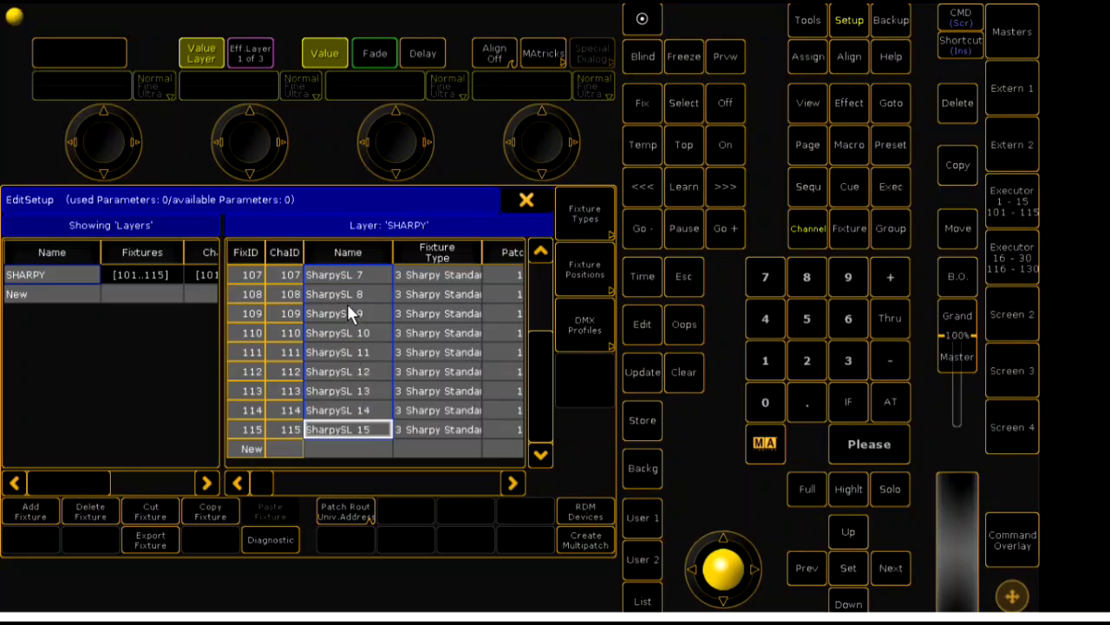
right_click(346, 279)
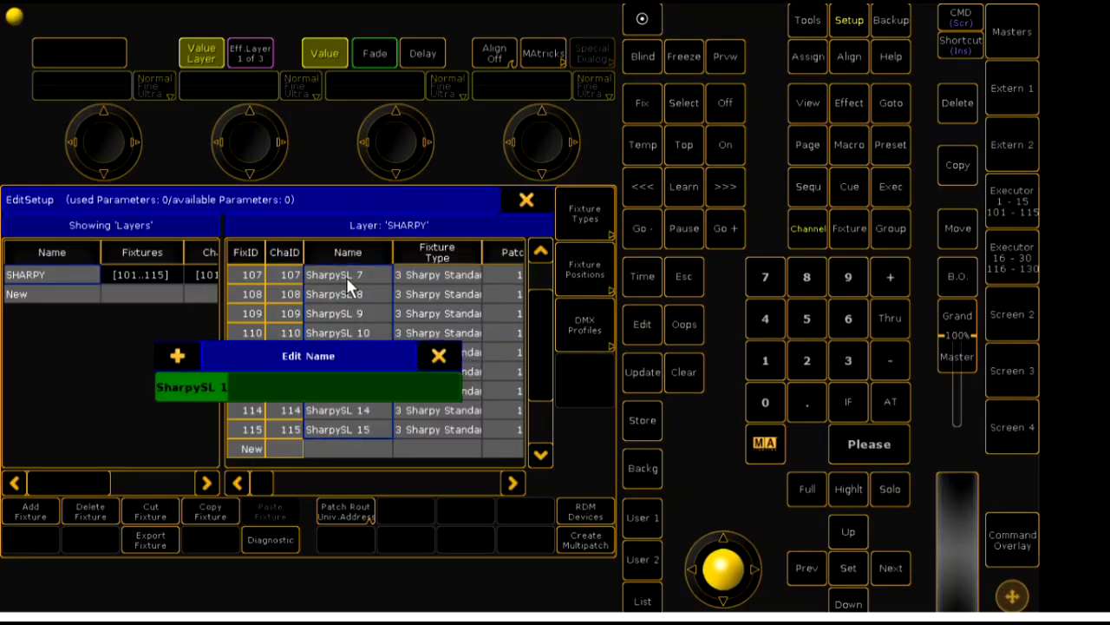
type("S")
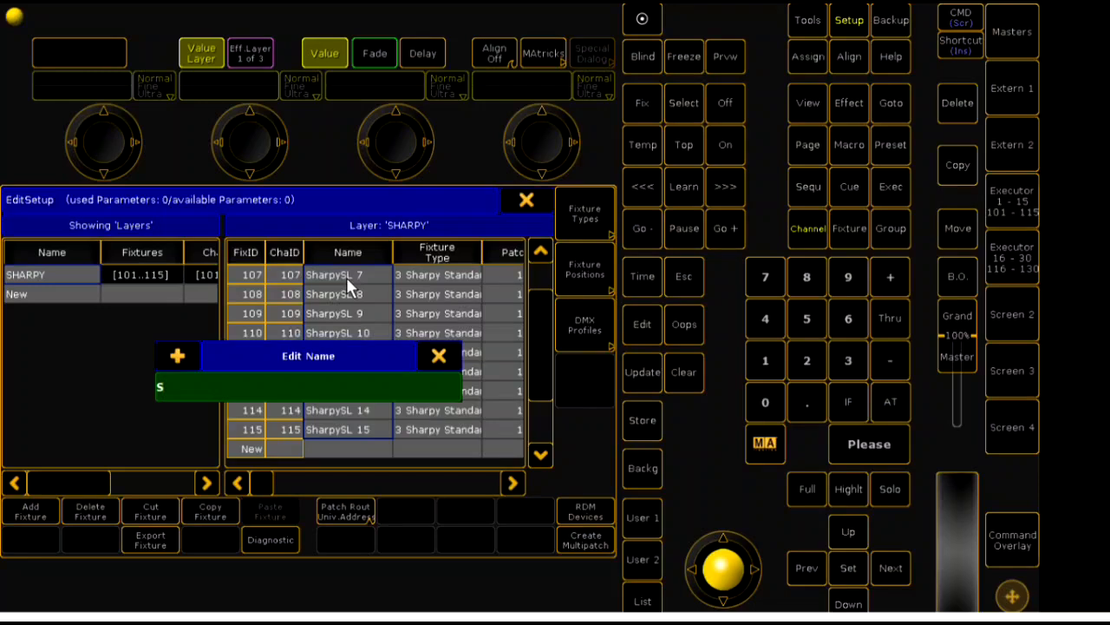
key("BackSpace")
type("BEEM")
key("Return")
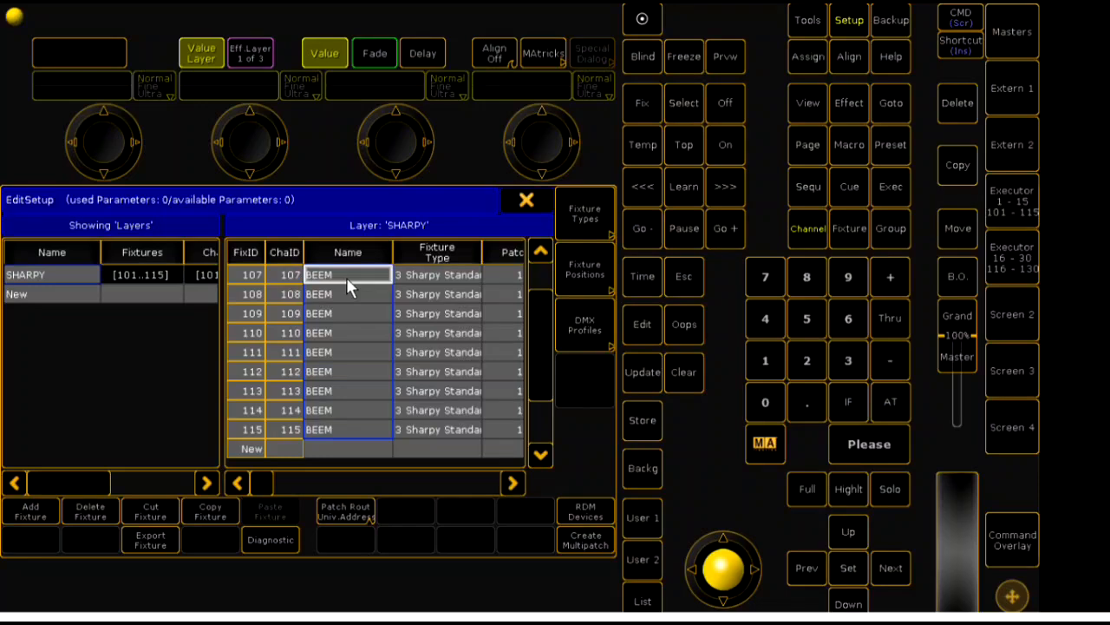
- Leave the patch and fixture schedule, saving the changes, and close the setup
left_click(527, 200)
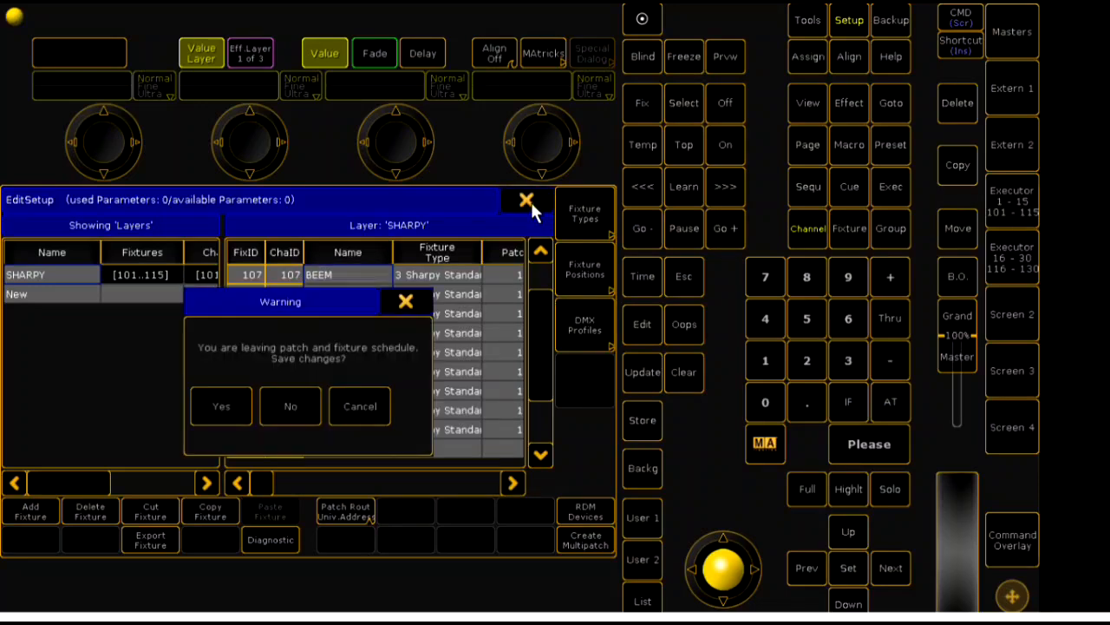
left_click(213, 408)
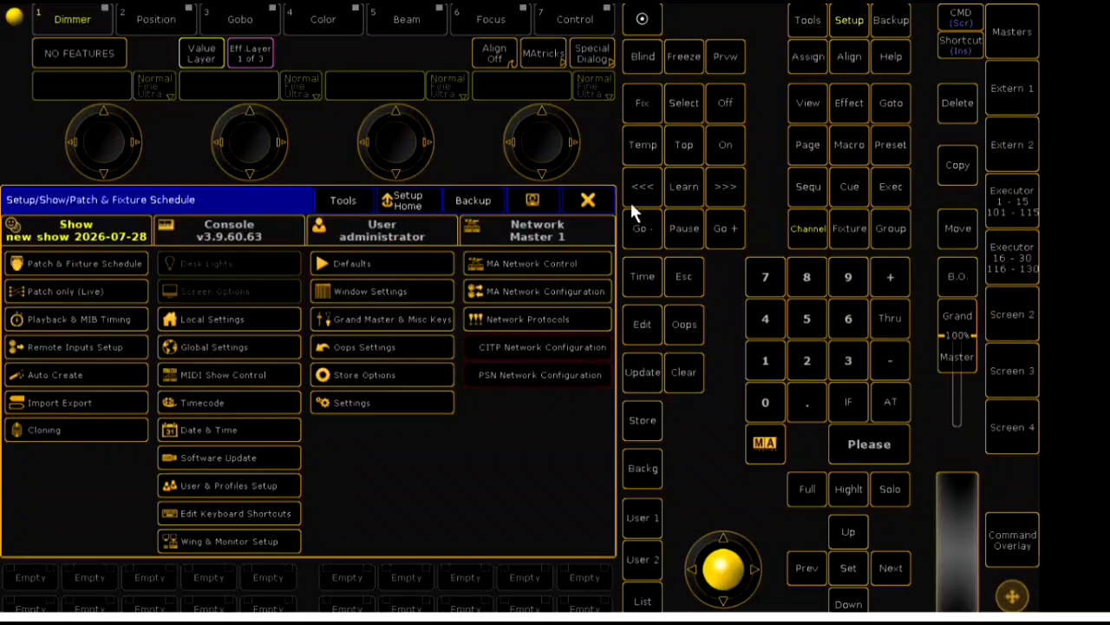
left_click(589, 199)
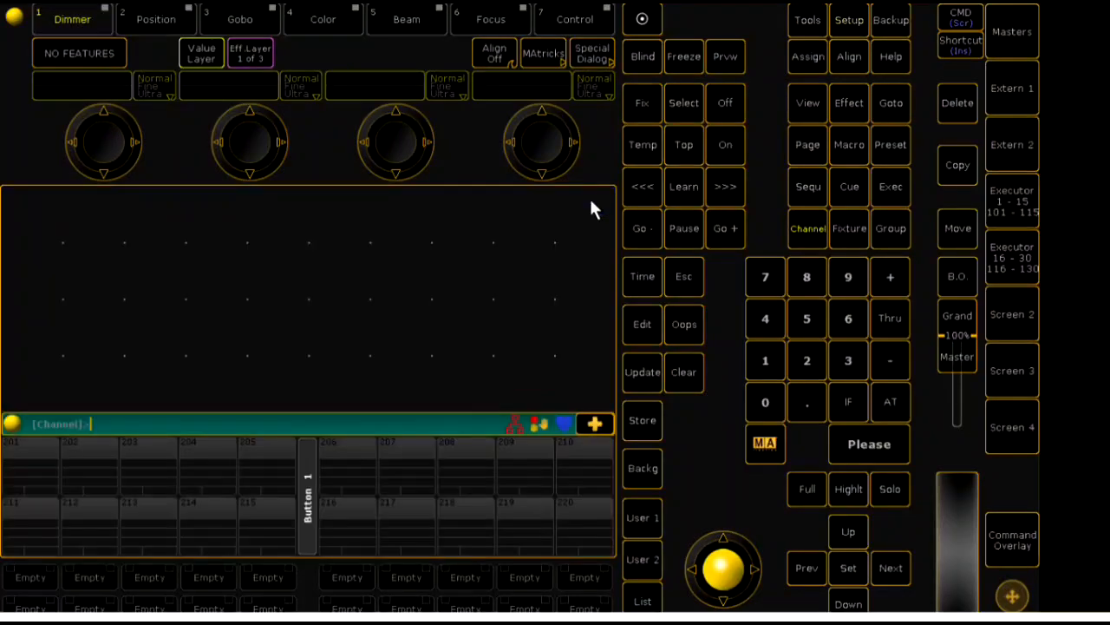
- Create a Groups pool window in the empty screen area and reduce it to a single row
left_click(25, 216)
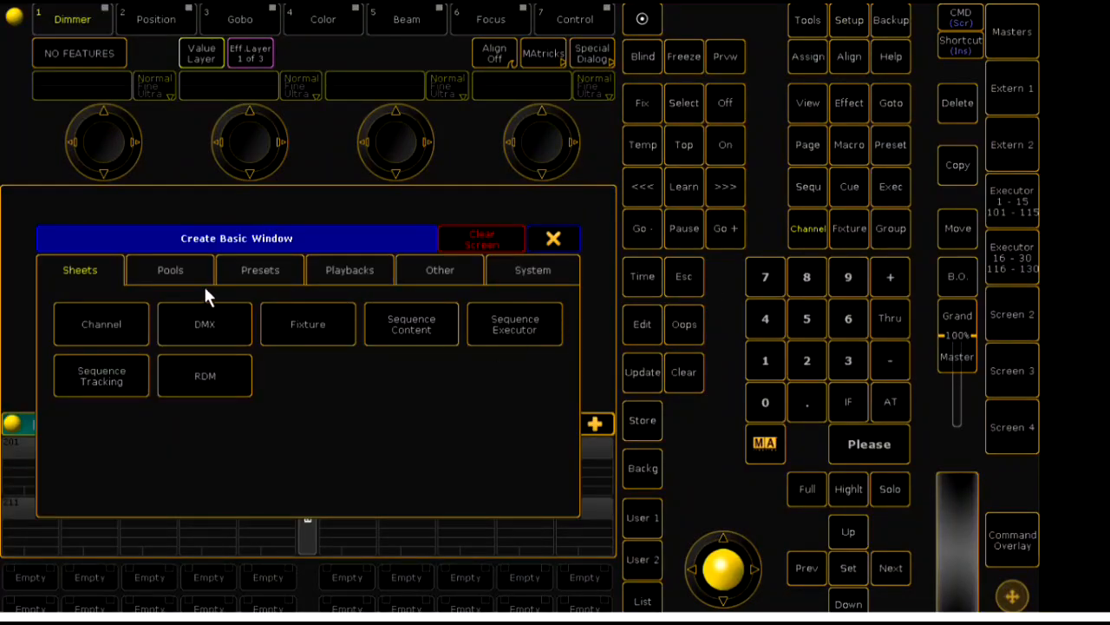
left_click(170, 271)
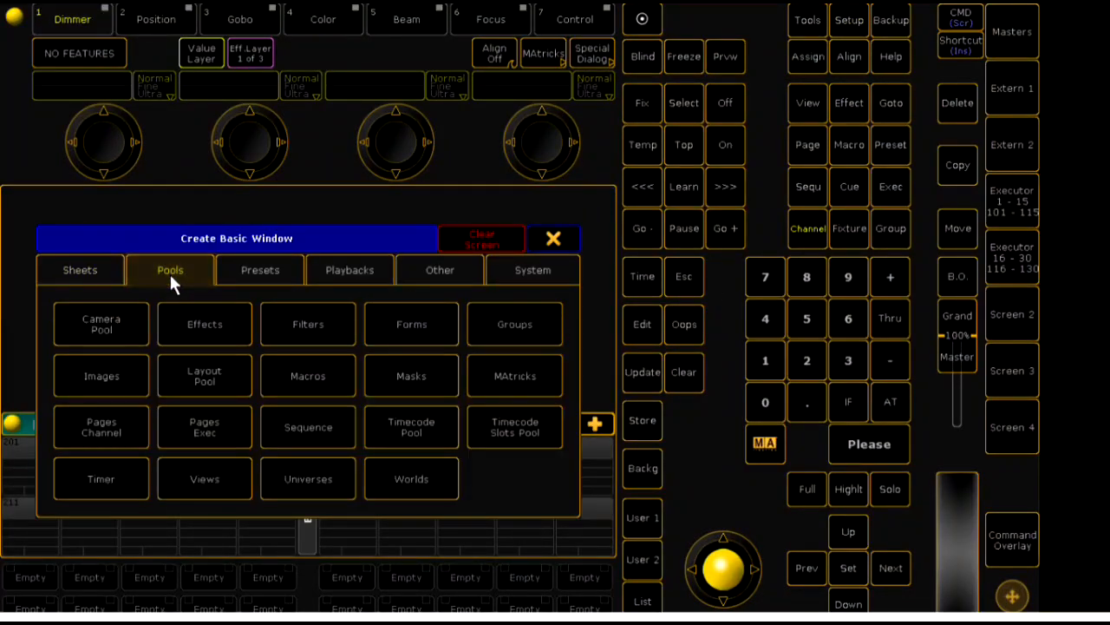
left_click(548, 329)
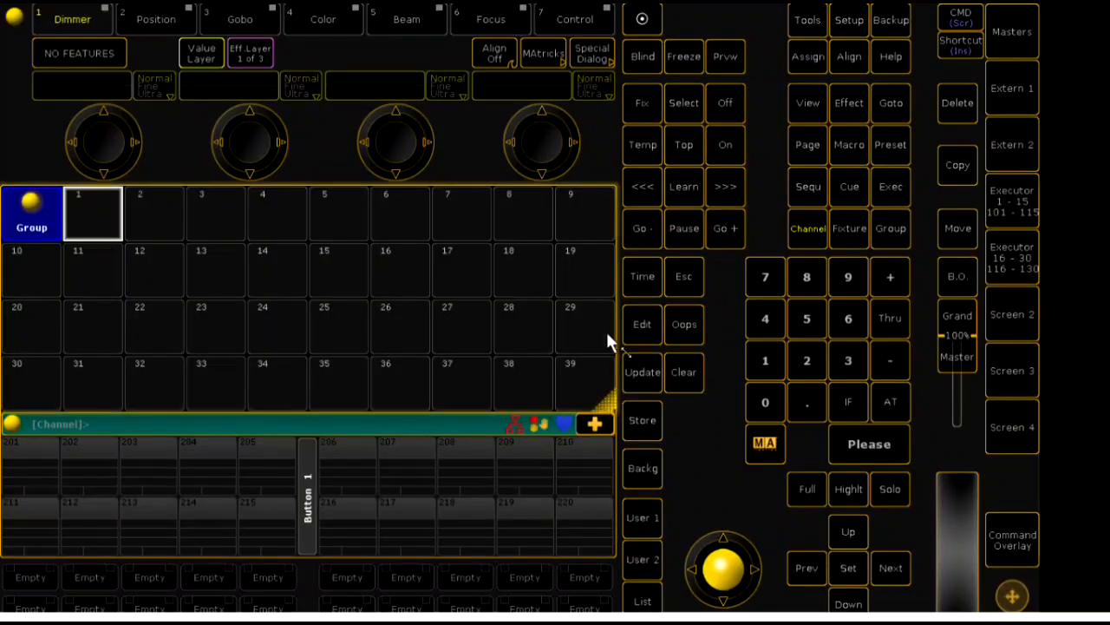
left_click_drag(606, 243, 609, 241)
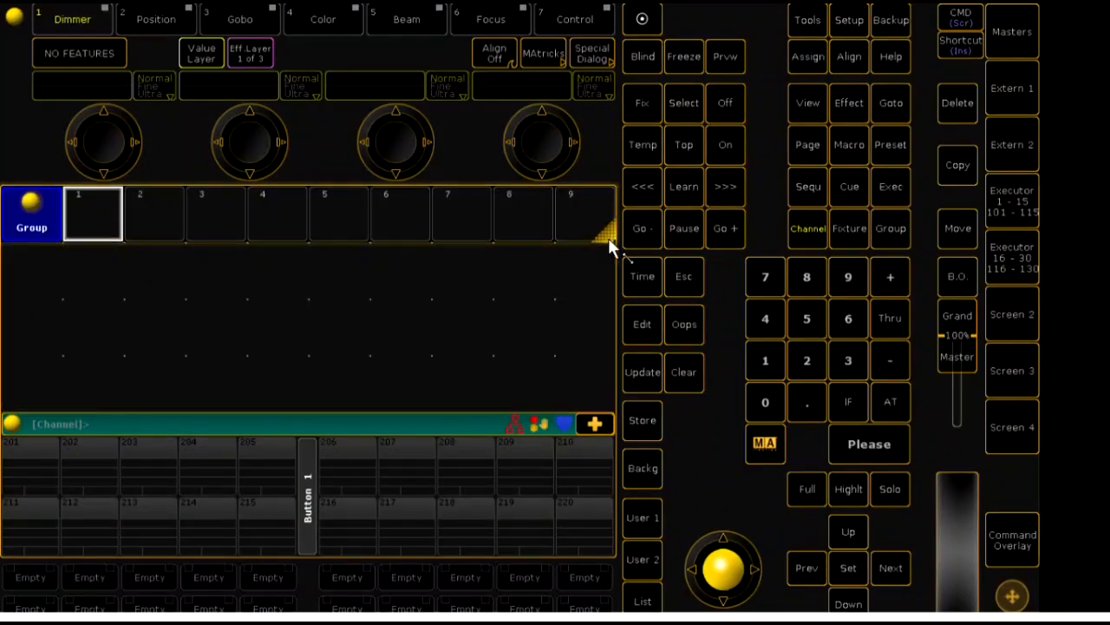
- Select channels 101 Thru 115 and store them in group slot 1
left_click(760, 368)
left_click(766, 395)
left_click(763, 367)
left_click(881, 326)
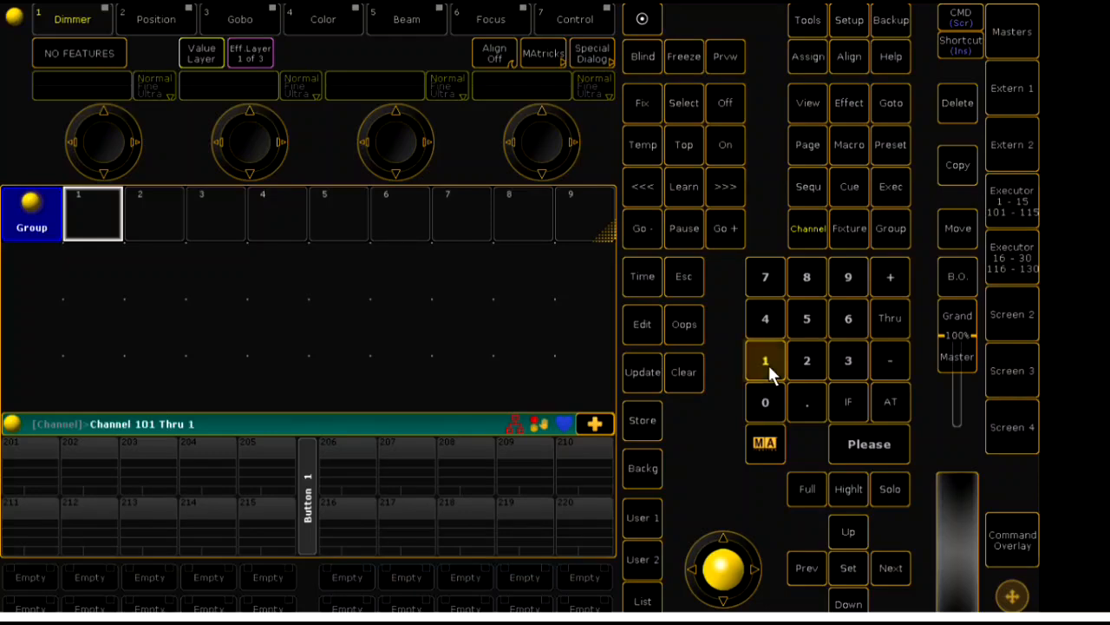
left_click(821, 318)
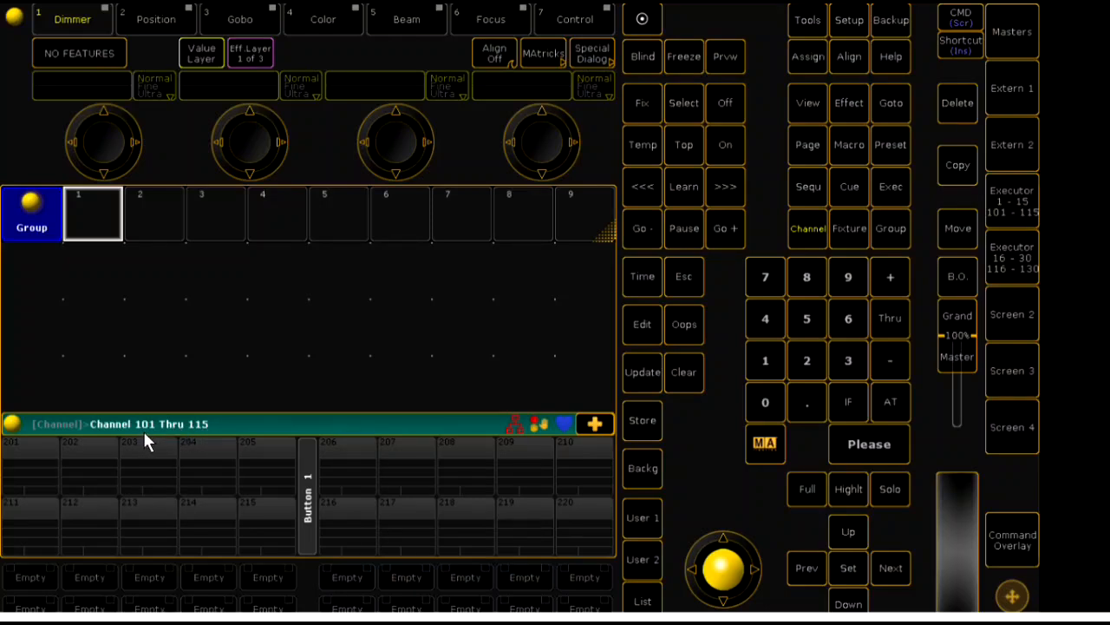
left_click(640, 425)
left_click(94, 214)
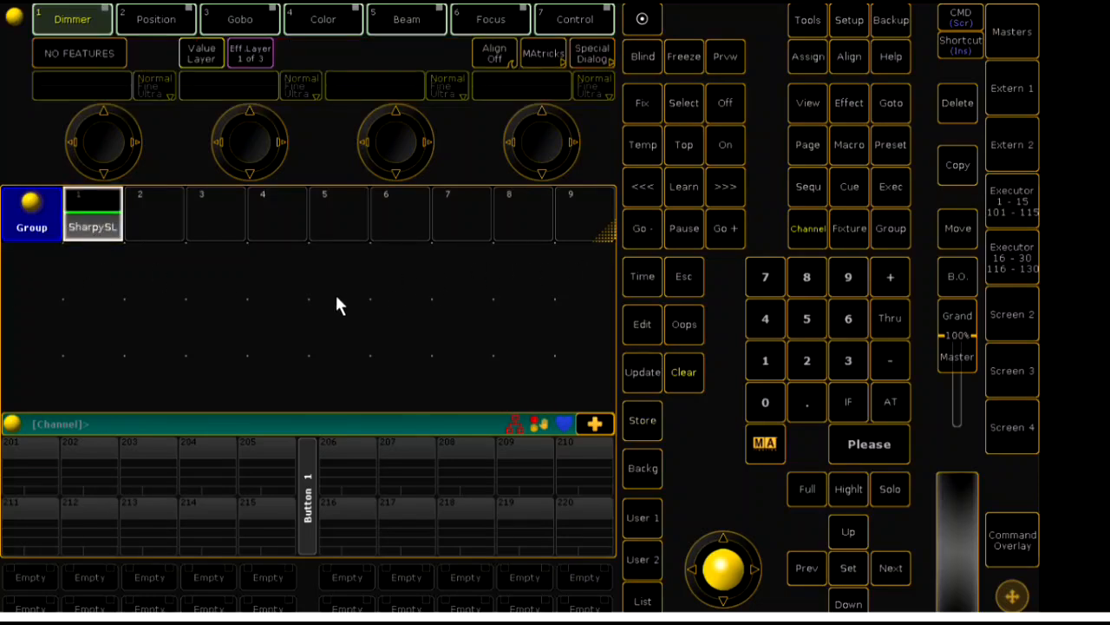
- Create a Layout Pool window below the Group pool and reduce it to two slots in one row
left_click(23, 263)
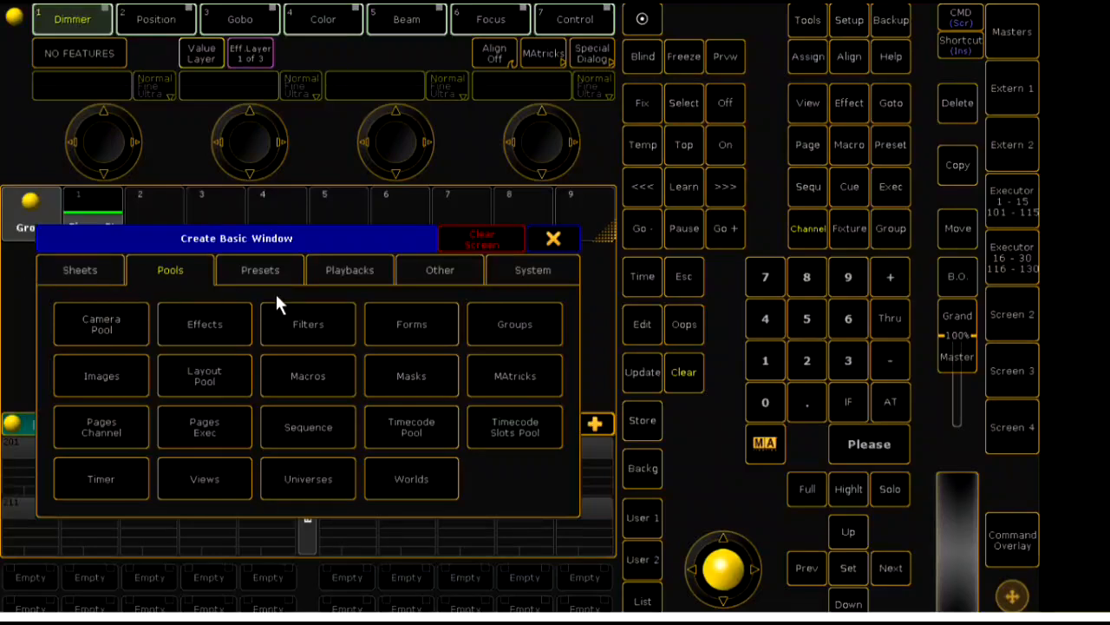
left_click(204, 382)
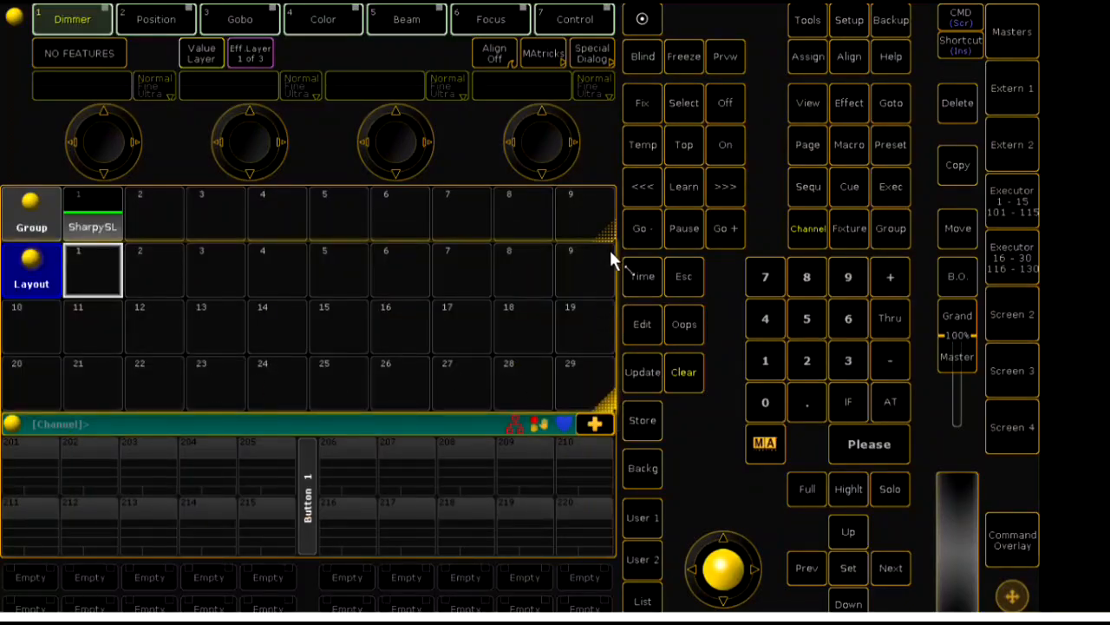
left_click_drag(618, 279, 618, 285)
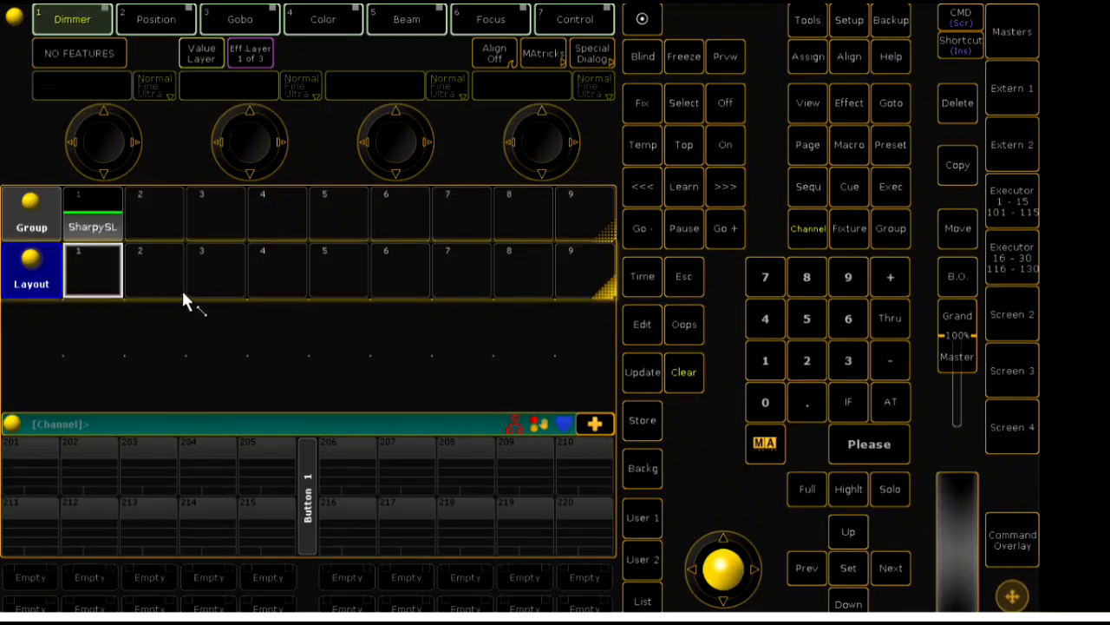
left_click_drag(183, 292, 183, 291)
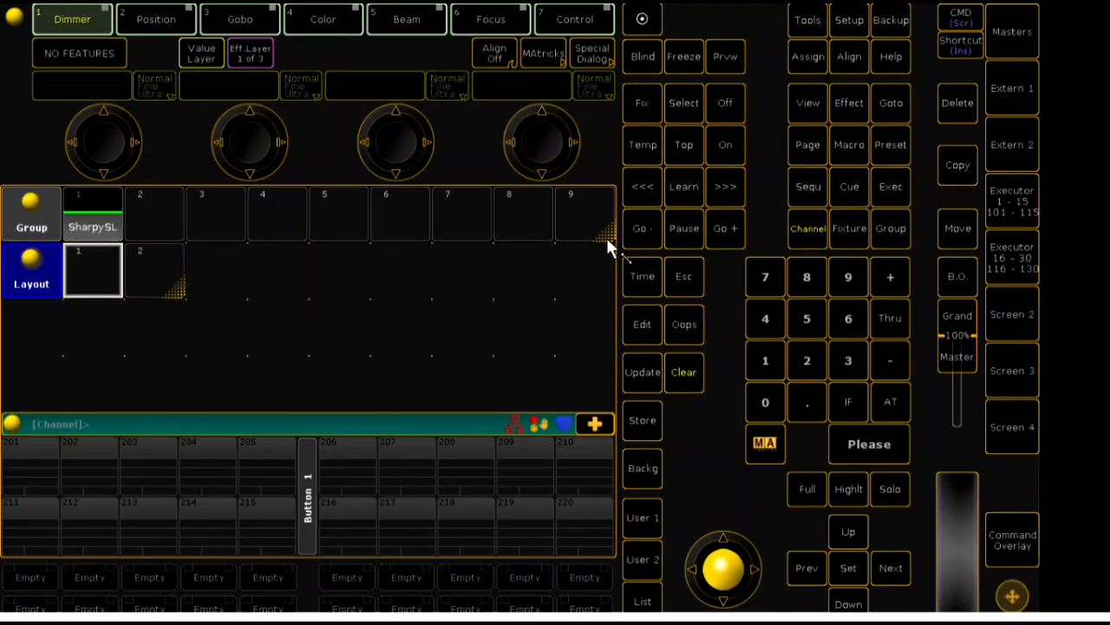
- Shrink the Group pool to three slots and move the Layout pool beside it in the same row
left_click_drag(608, 243, 243, 231)
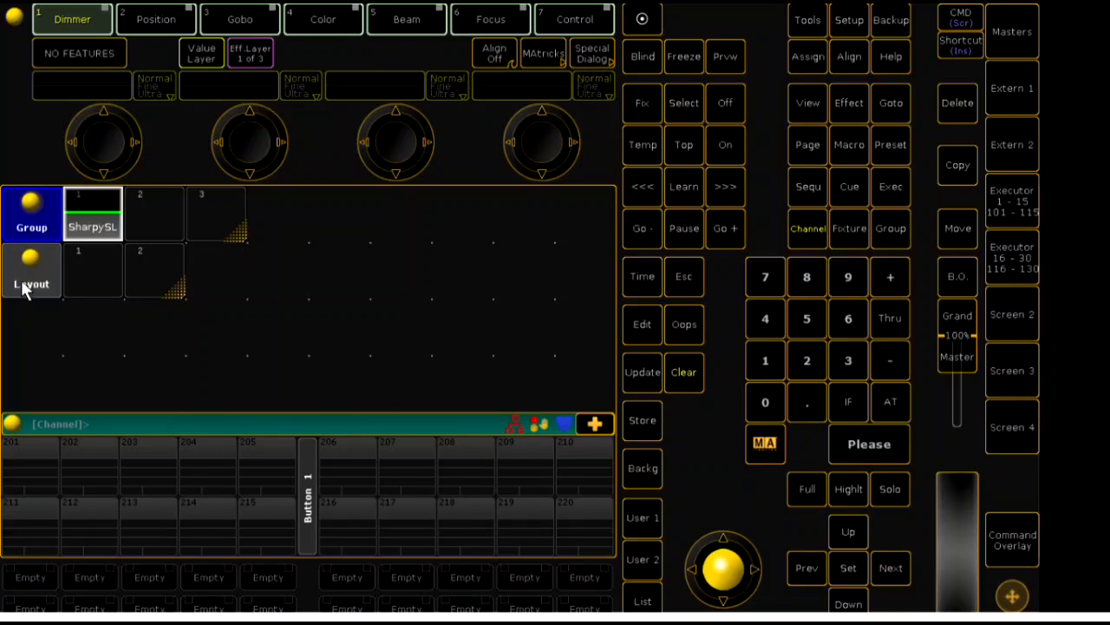
left_click_drag(24, 290, 272, 229)
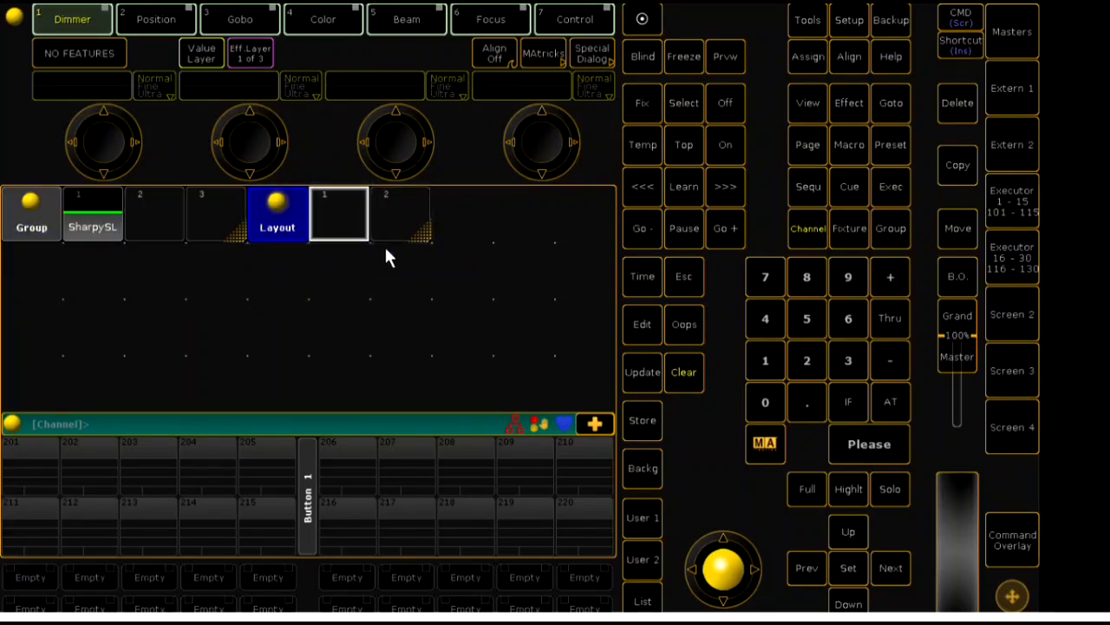
- Select the SharpySL group and store its fixtures in layout slot 1
left_click(91, 227)
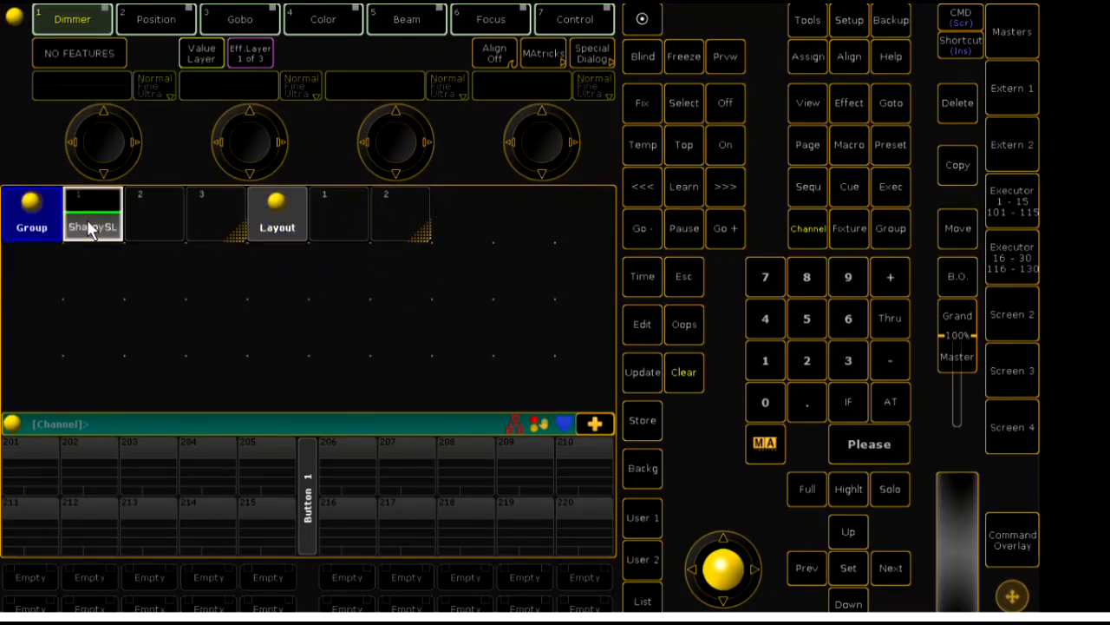
left_click(640, 430)
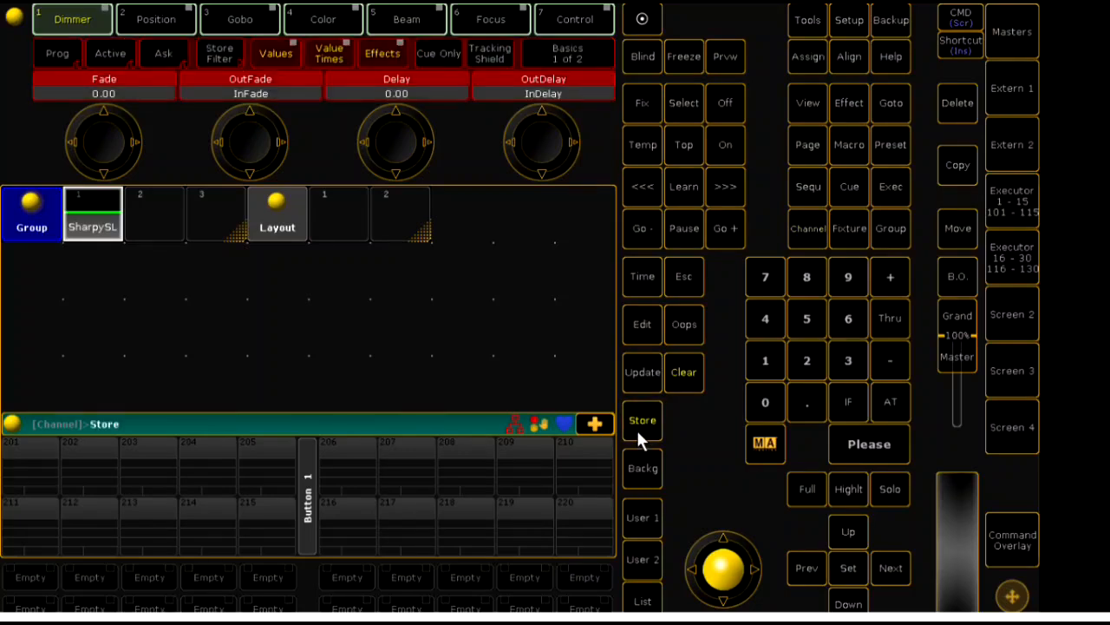
left_click(338, 223)
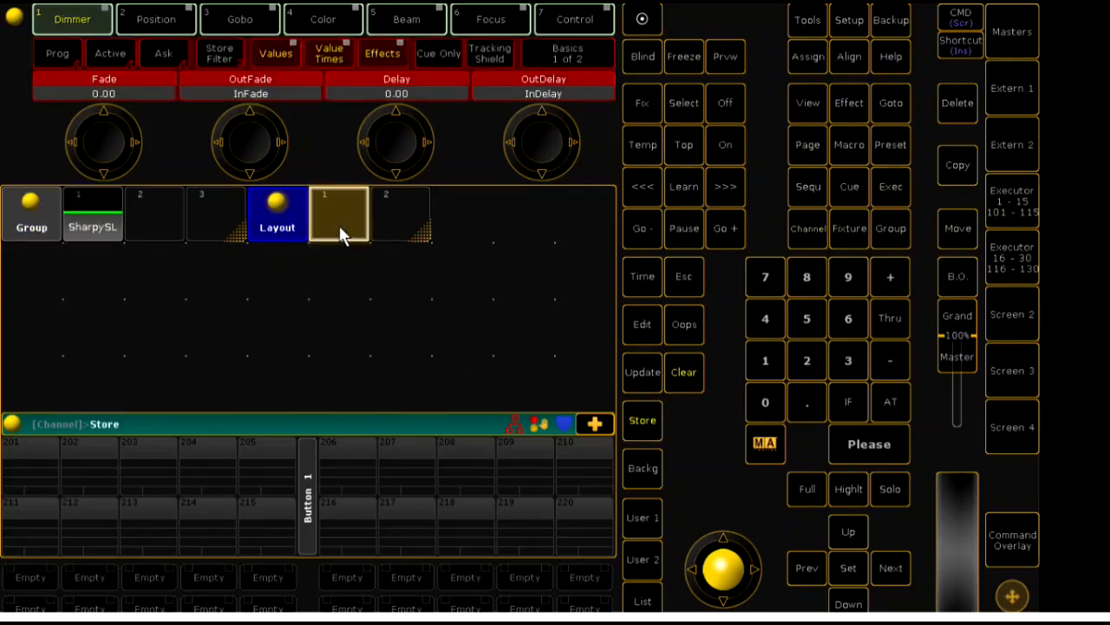
- Create a Layout View window in the empty area below the Group and Layout pools
left_click(31, 273)
left_click(436, 270)
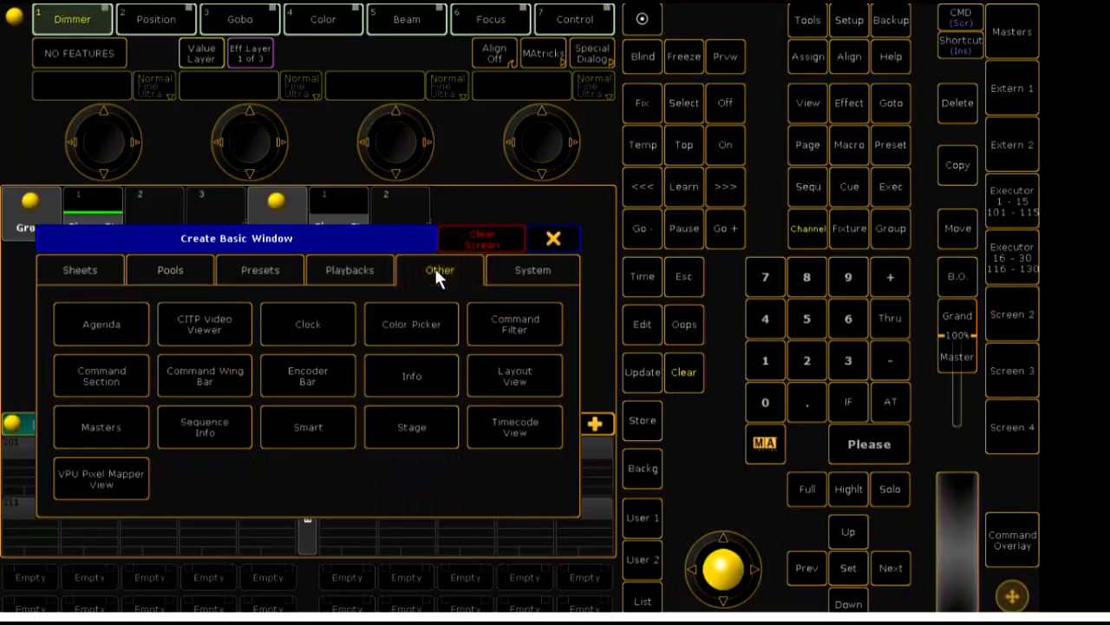
left_click(520, 369)
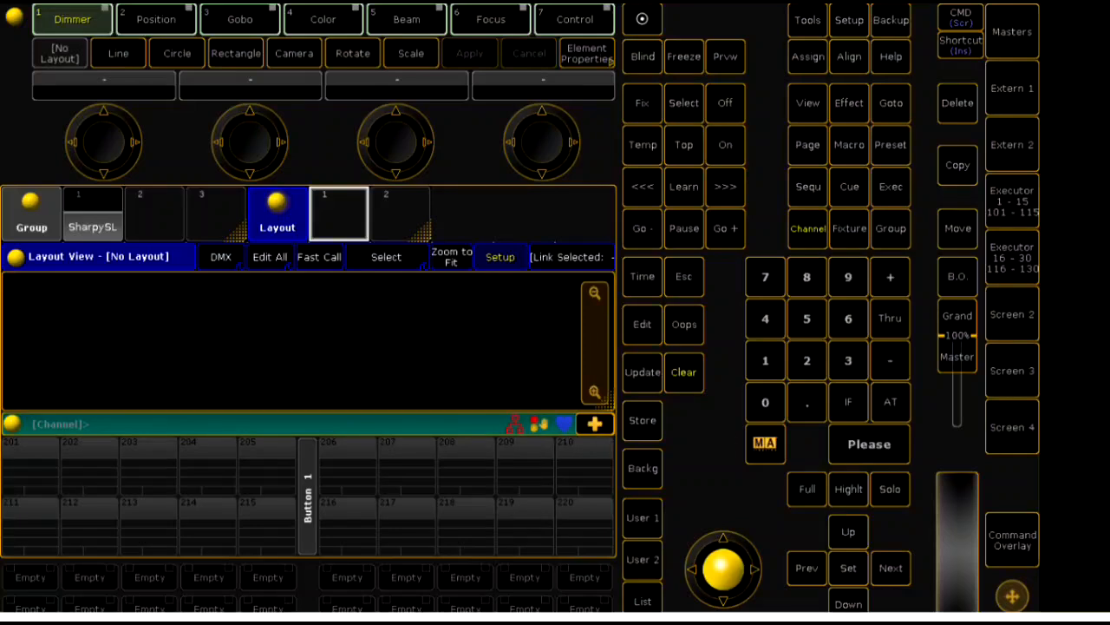
- Store the selected SharpySL group as layout 1 and call that layout up in the Layout View
left_click(95, 224)
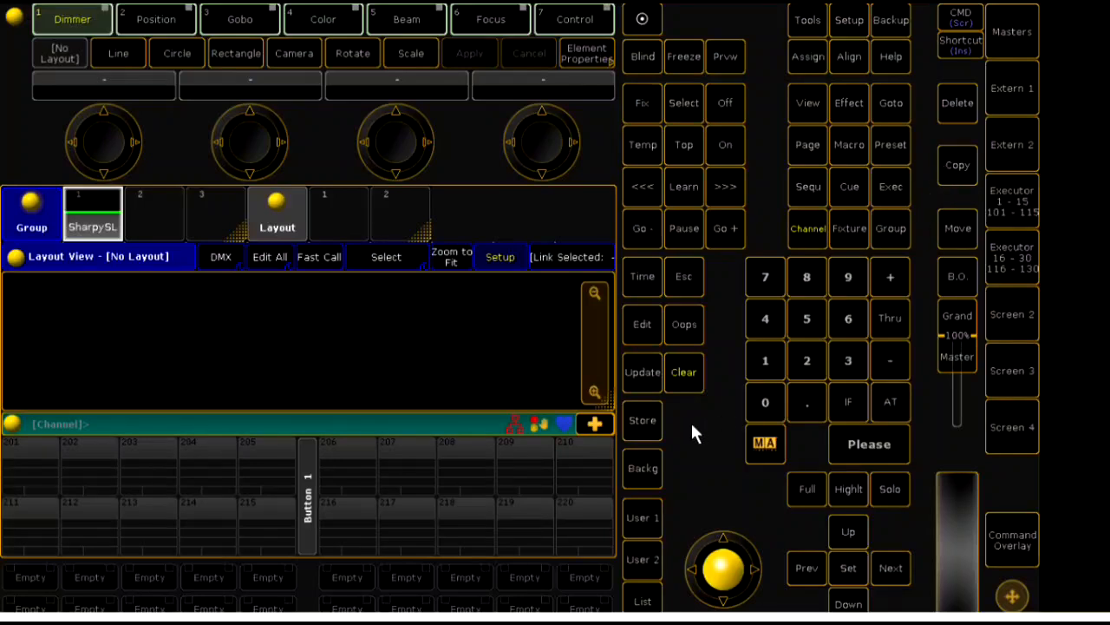
left_click(642, 421)
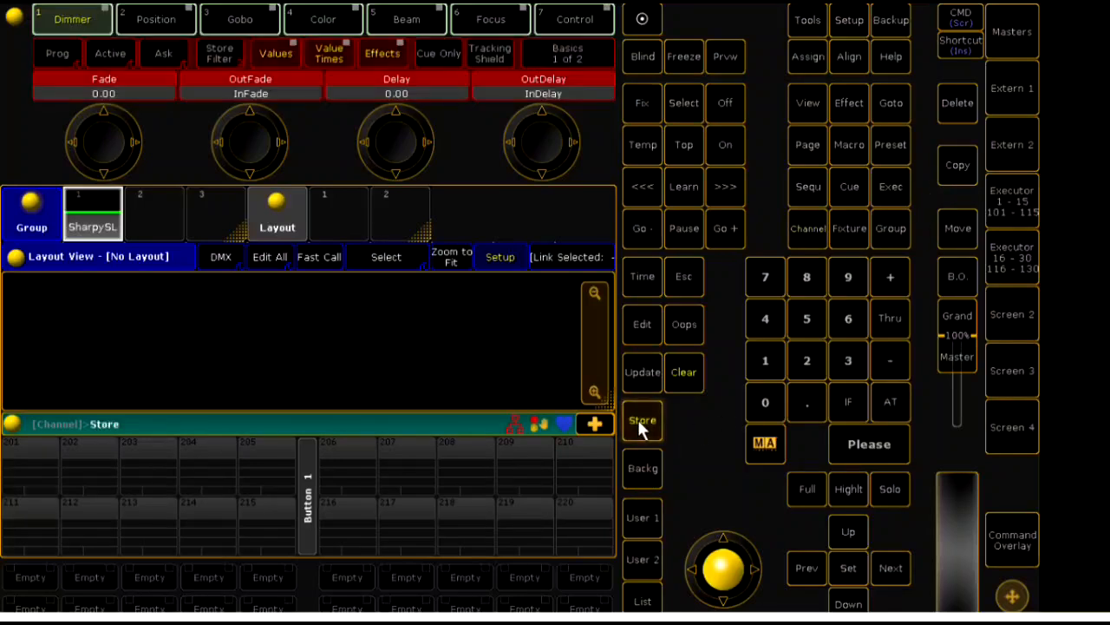
left_click(332, 223)
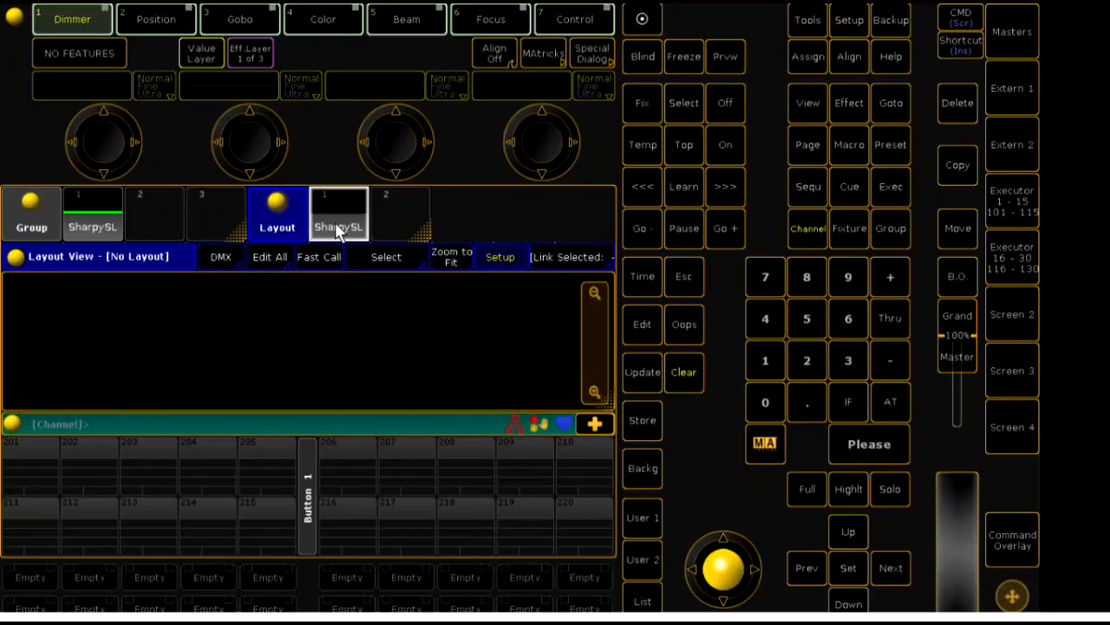
left_click(339, 227)
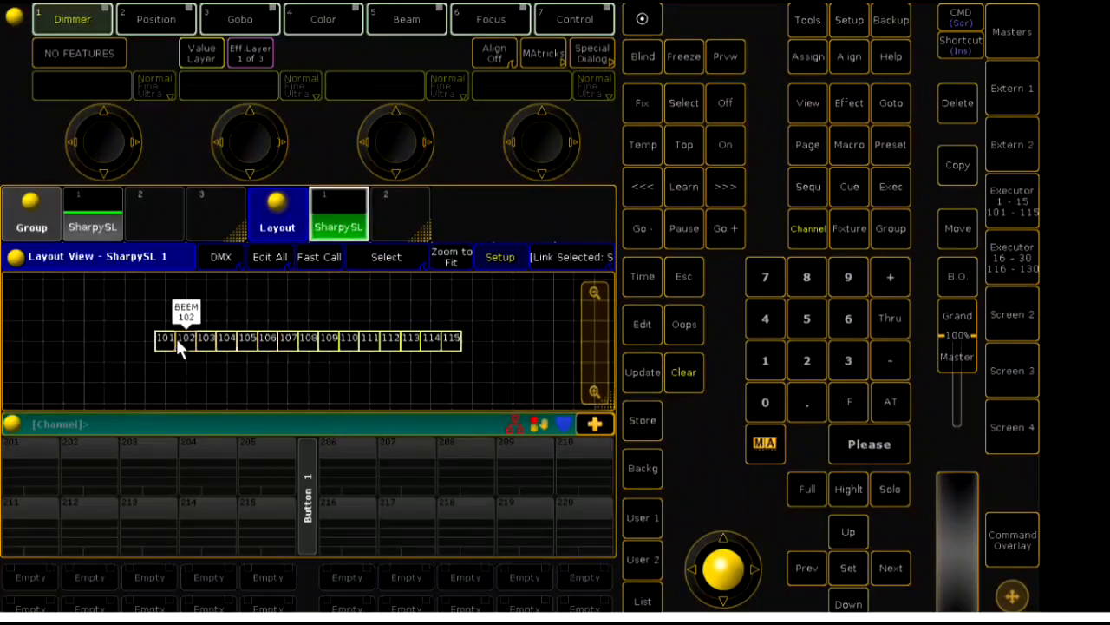
- Select fixtures 101 to 105 in the Layout View and move them above the remaining row
left_click(498, 258)
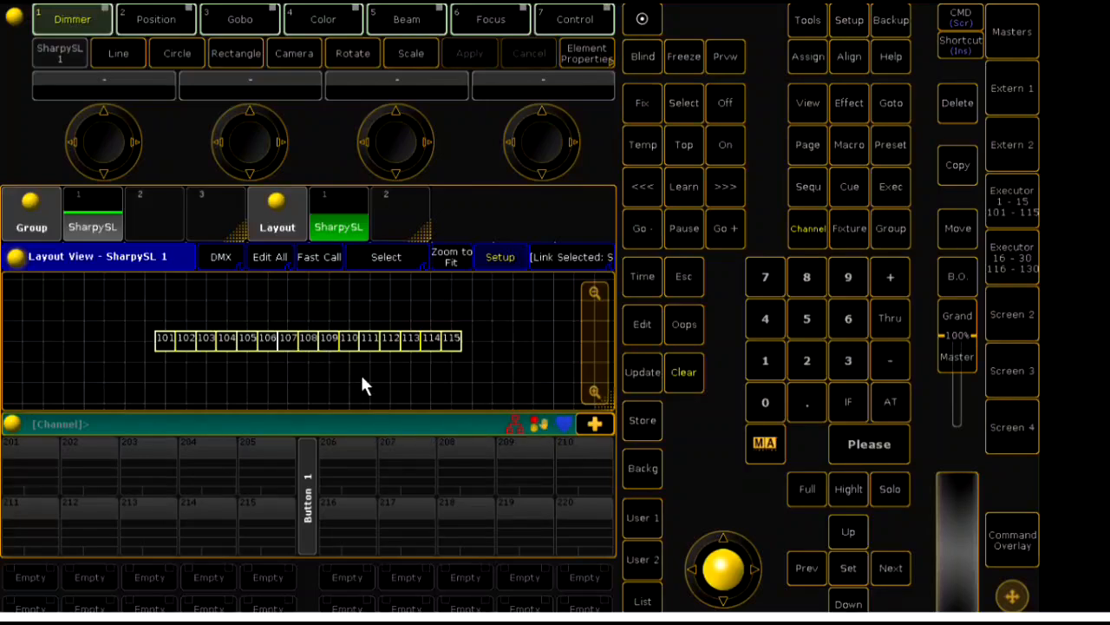
left_click_drag(121, 314, 248, 371)
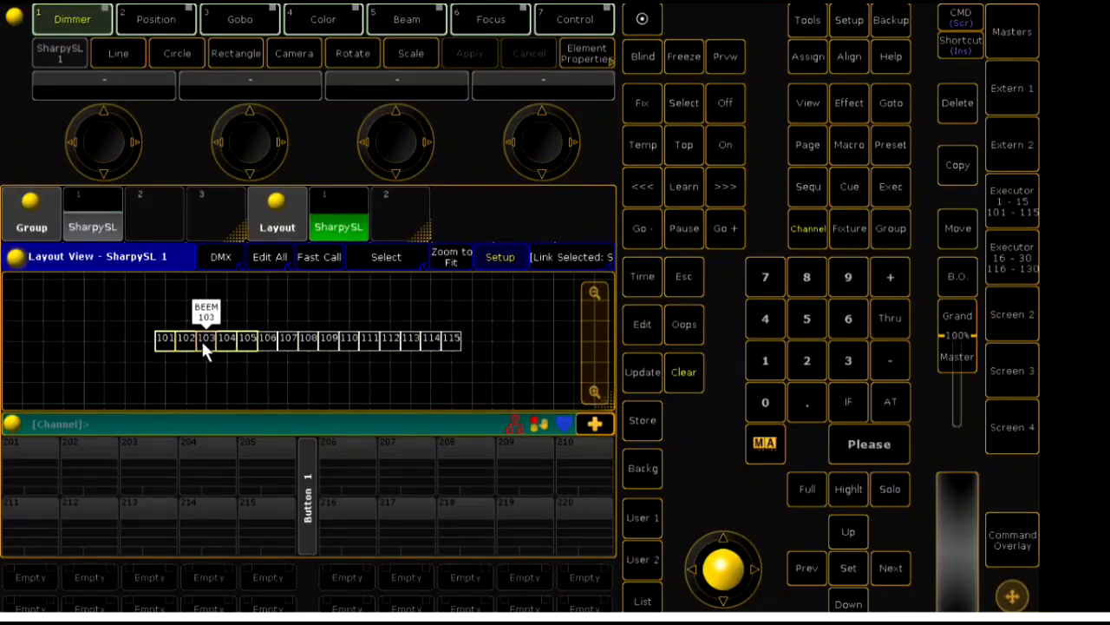
left_click_drag(201, 338, 281, 299)
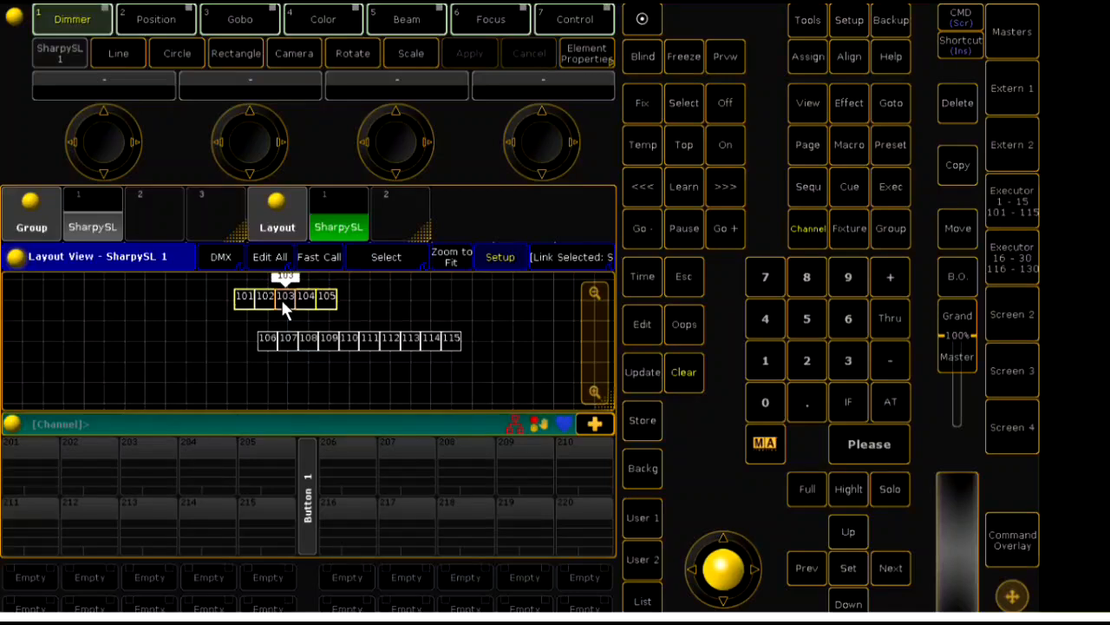
- Spread fixtures 101 to 105 along a line with Start X 15, and shift the row further left and slightly up
left_click(124, 52)
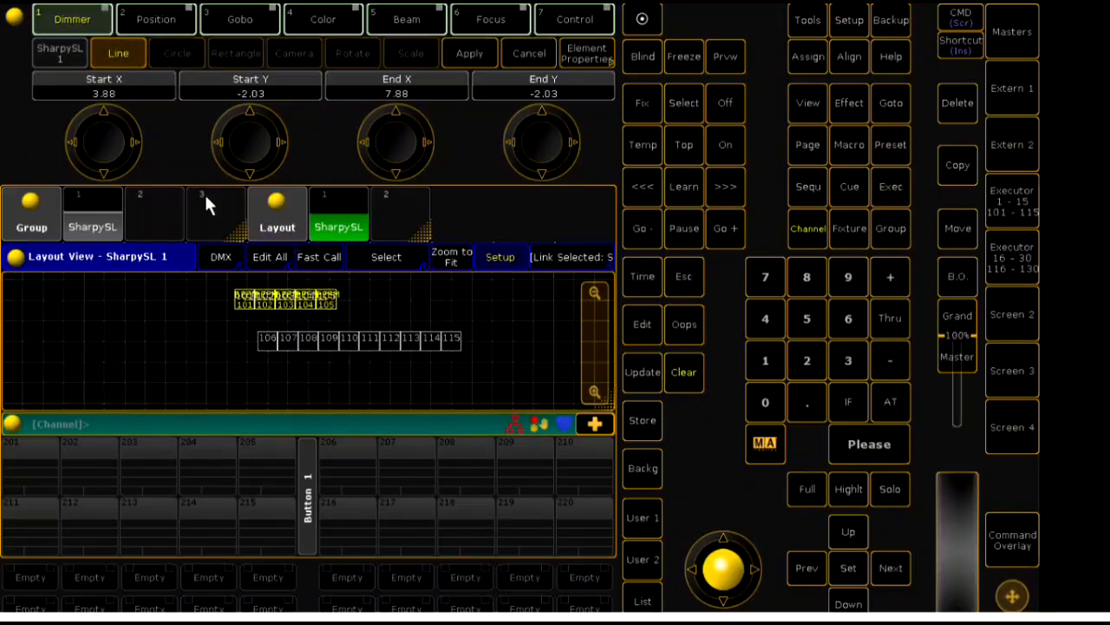
left_click(115, 90)
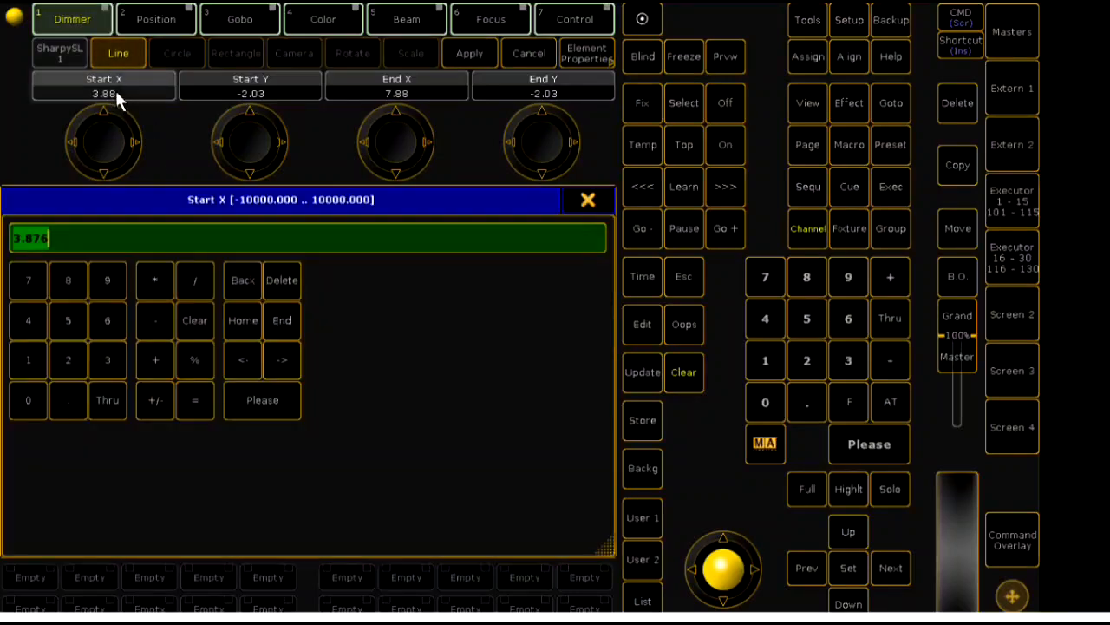
left_click(34, 356)
left_click(69, 320)
left_click(258, 402)
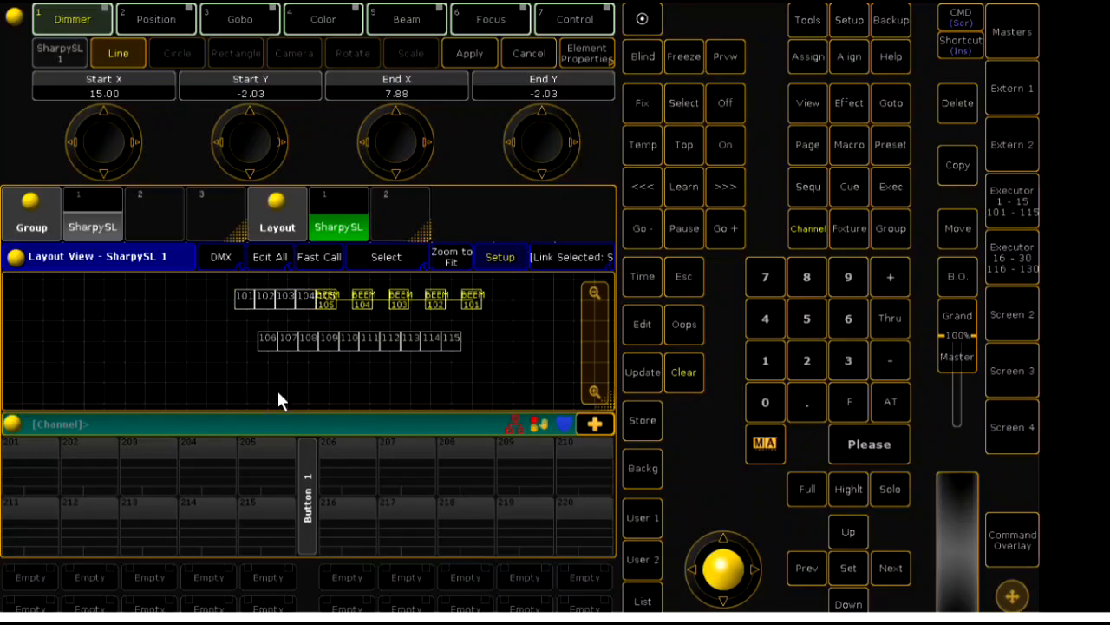
left_click(480, 54)
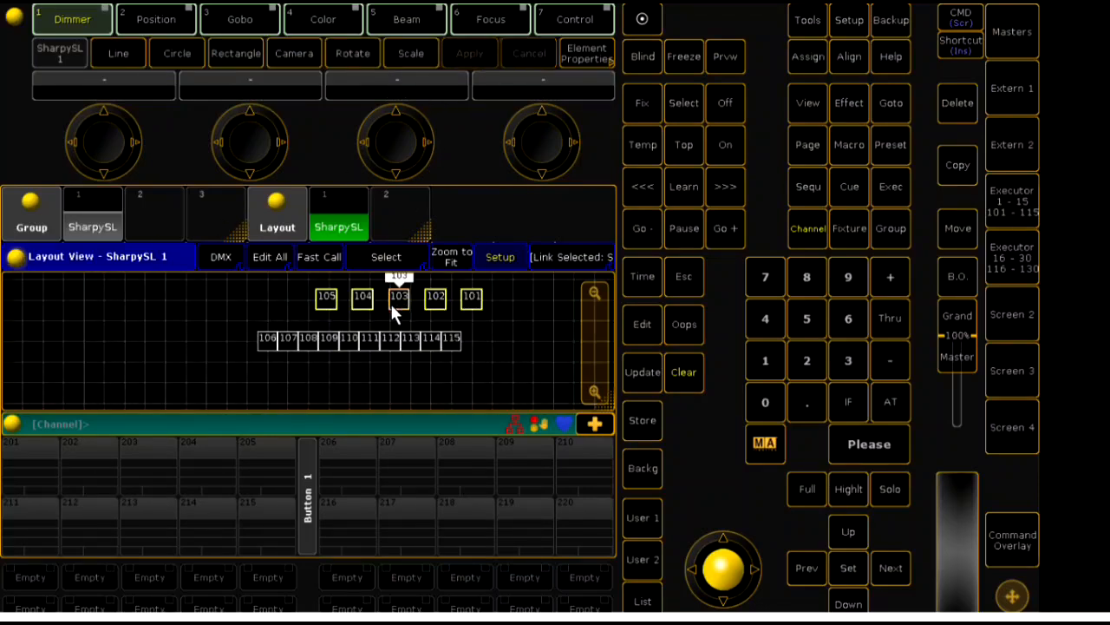
left_click_drag(390, 310, 317, 292)
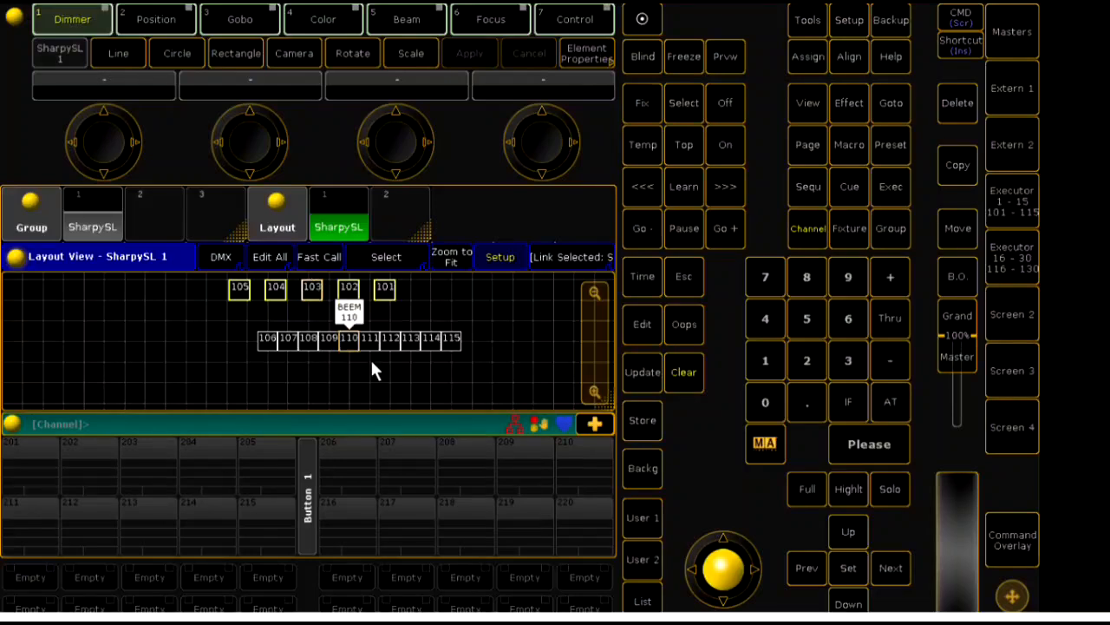
- Spread fixtures 106 to 110 along a line with Start X 20 and place them as a second row beneath 101 to 105
left_click_drag(246, 328, 318, 348)
left_click(119, 55)
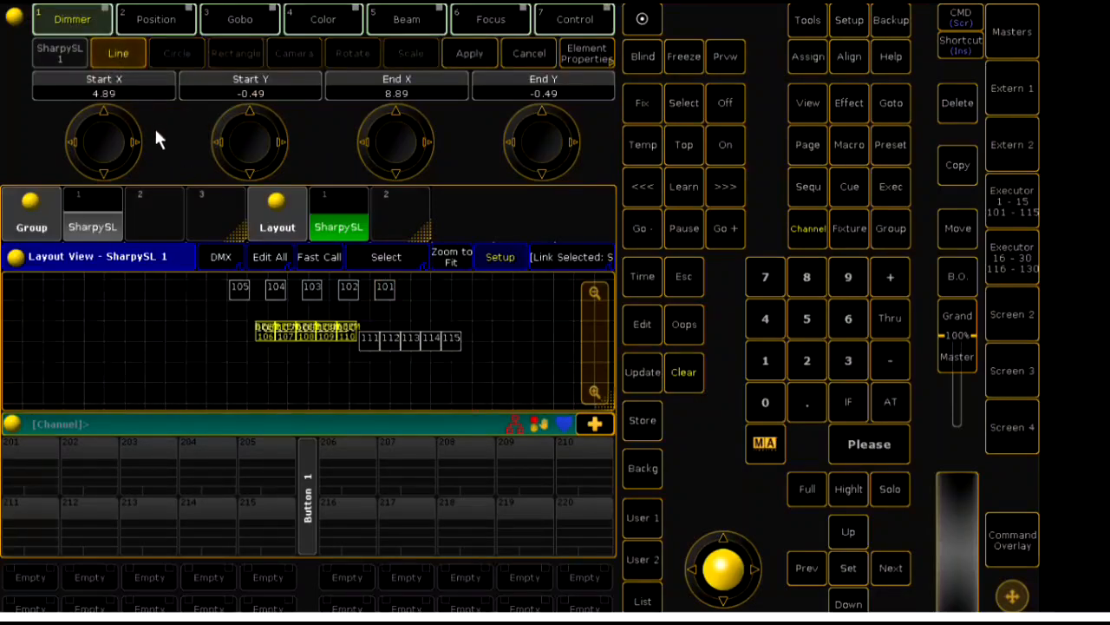
left_click(90, 85)
left_click(50, 364)
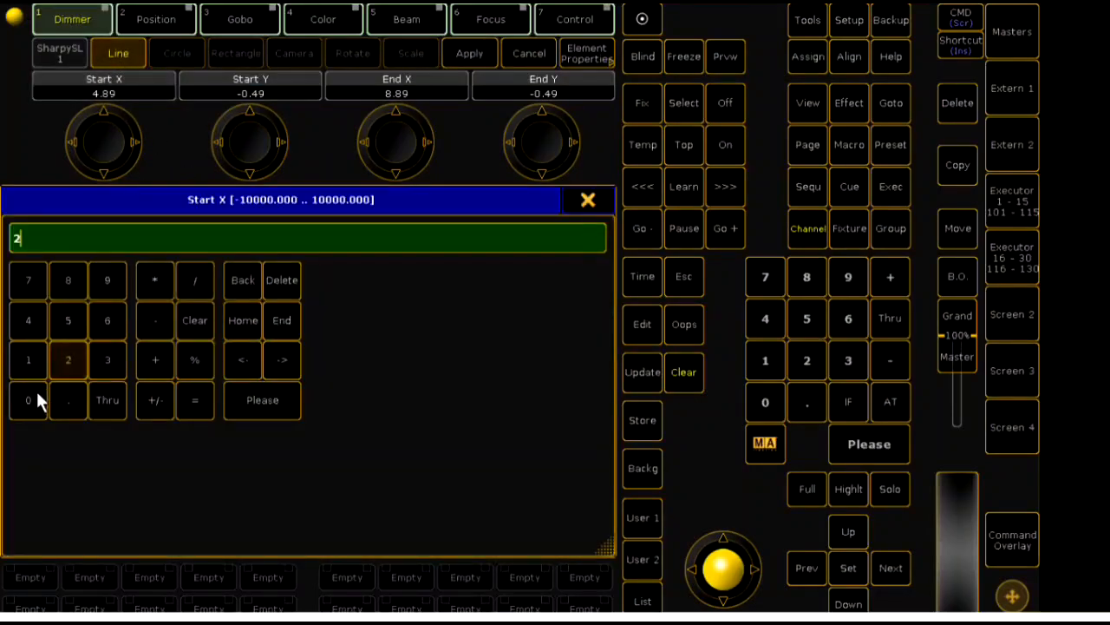
left_click(36, 391)
left_click(257, 411)
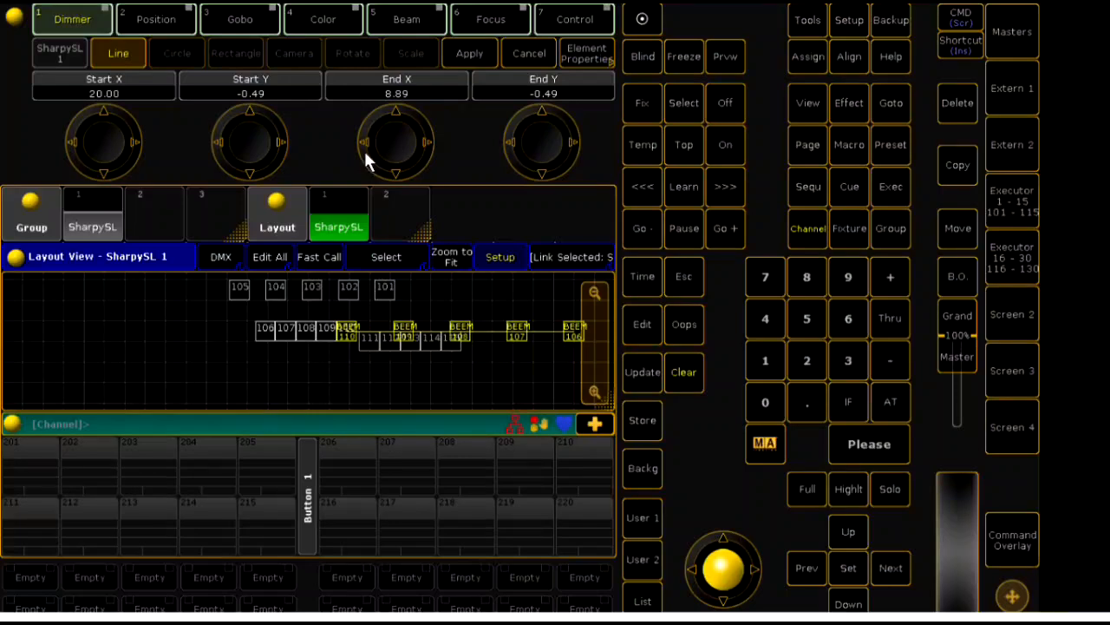
left_click(467, 56)
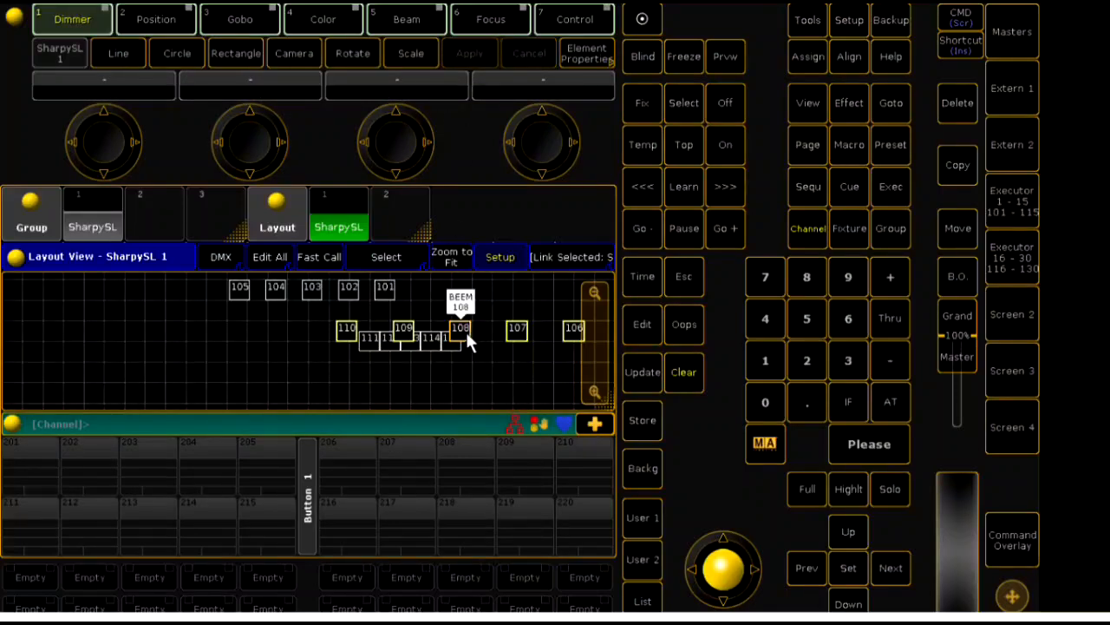
left_click_drag(466, 331, 466, 368)
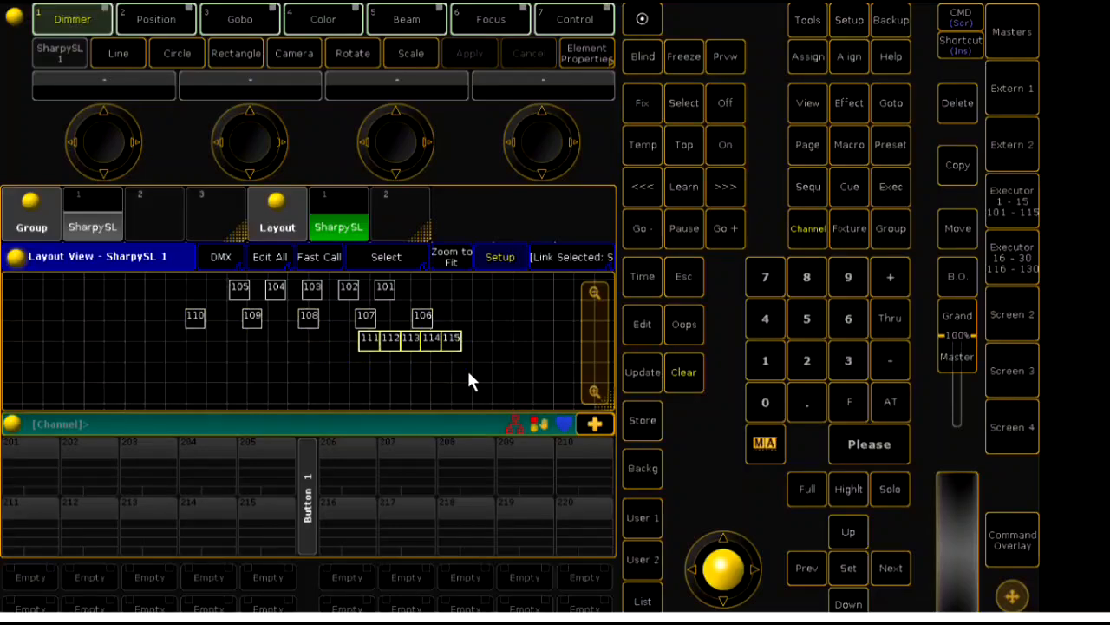
- Spread fixtures 111 to 115 along a line with Start X 25 and align them as a third row beneath 106 to 110
left_click(117, 56)
left_click(118, 89)
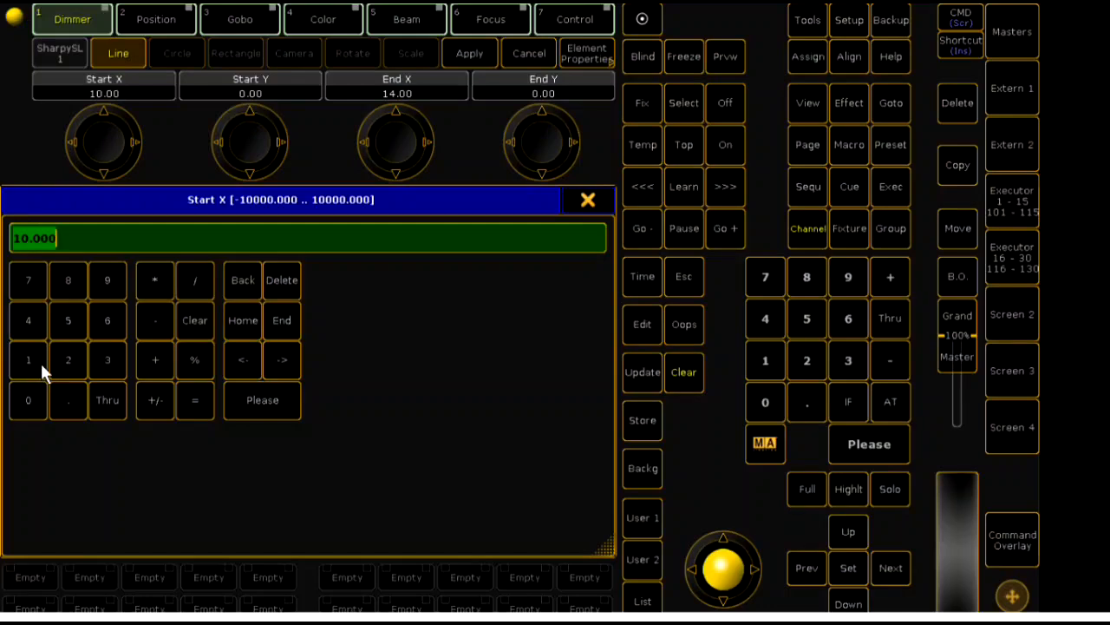
left_click(70, 361)
left_click(69, 314)
left_click(262, 411)
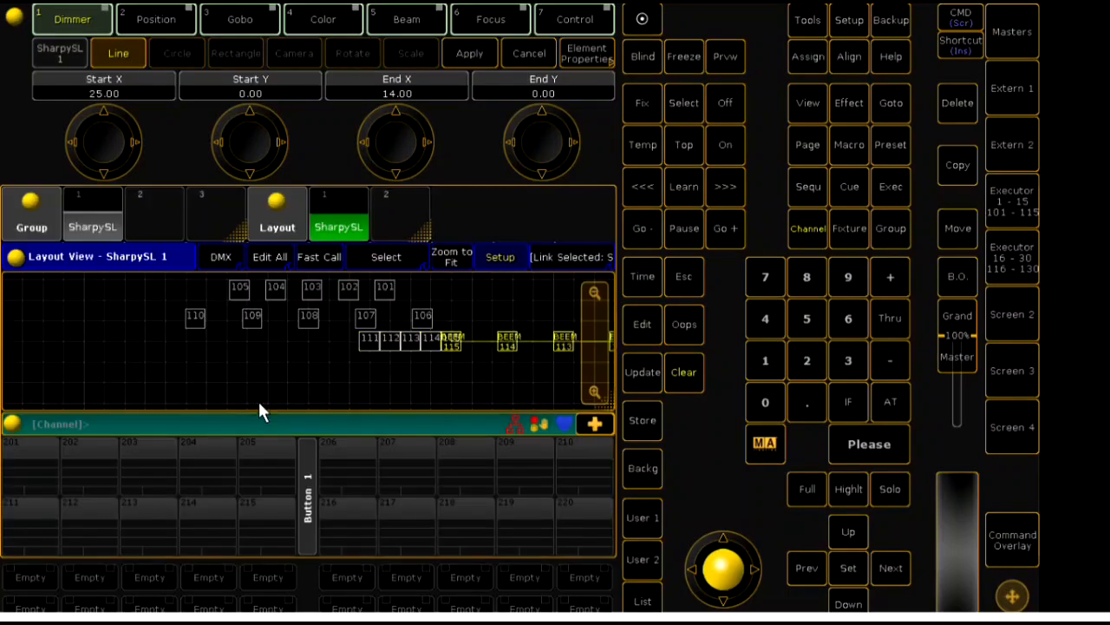
left_click(470, 54)
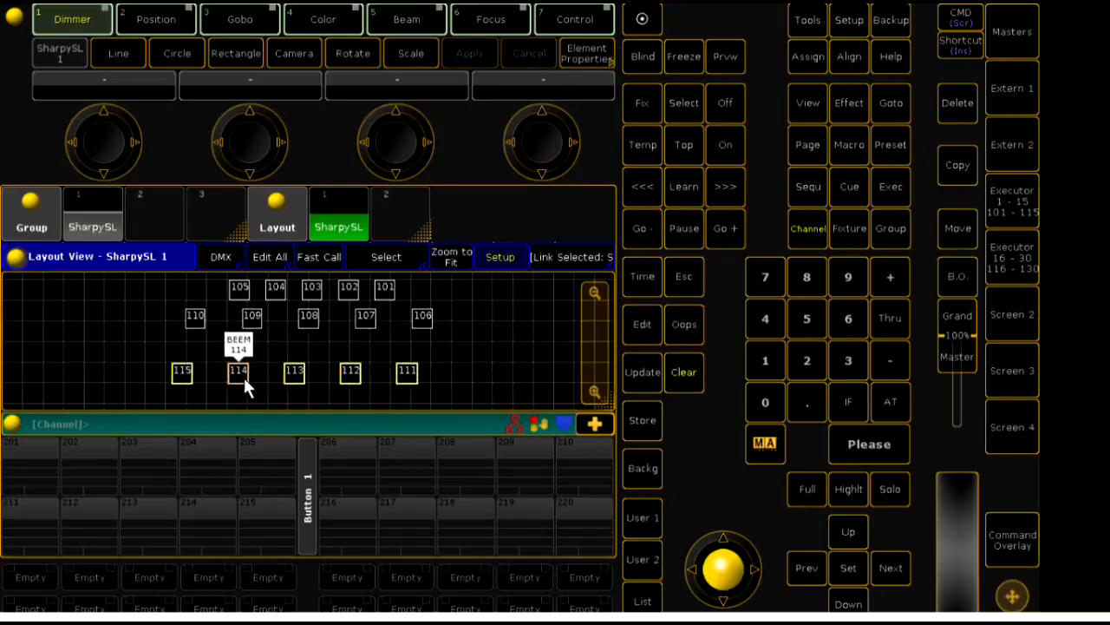
left_click_drag(243, 375, 254, 372)
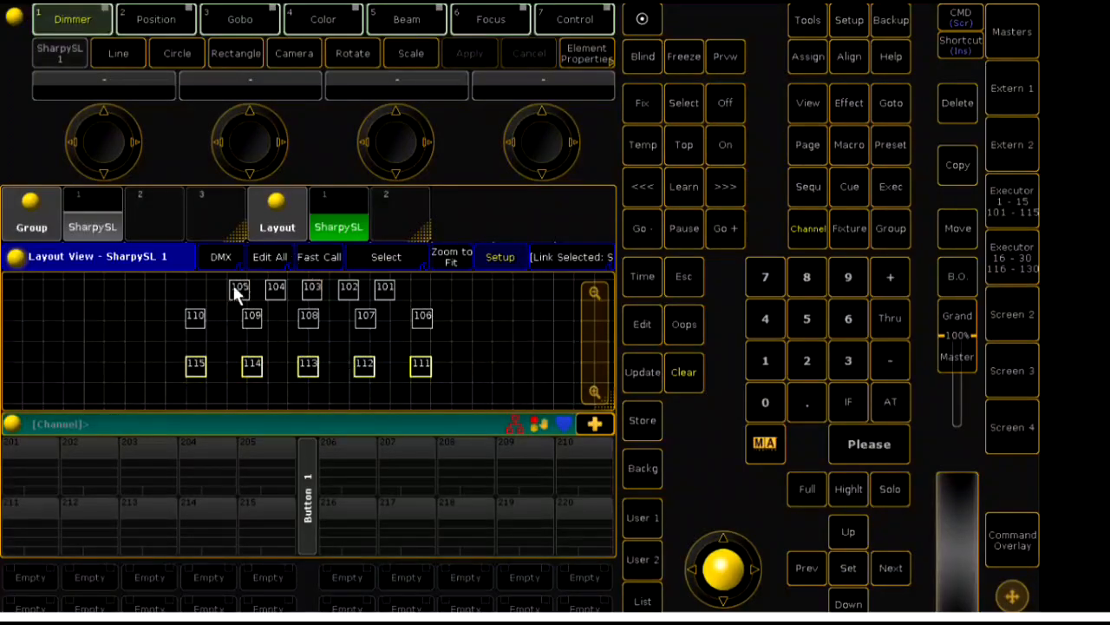
- Lower the 106 to 110 row to even out the spacing, and shift all 15 fixtures slightly left
left_click_drag(164, 315, 432, 339)
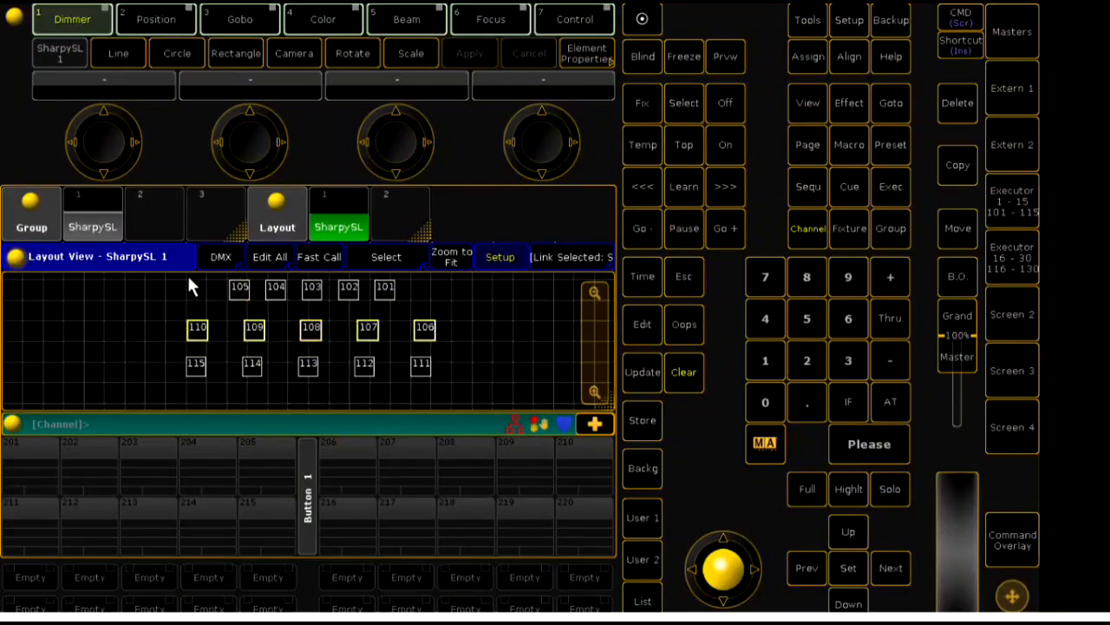
left_click_drag(189, 280, 460, 406)
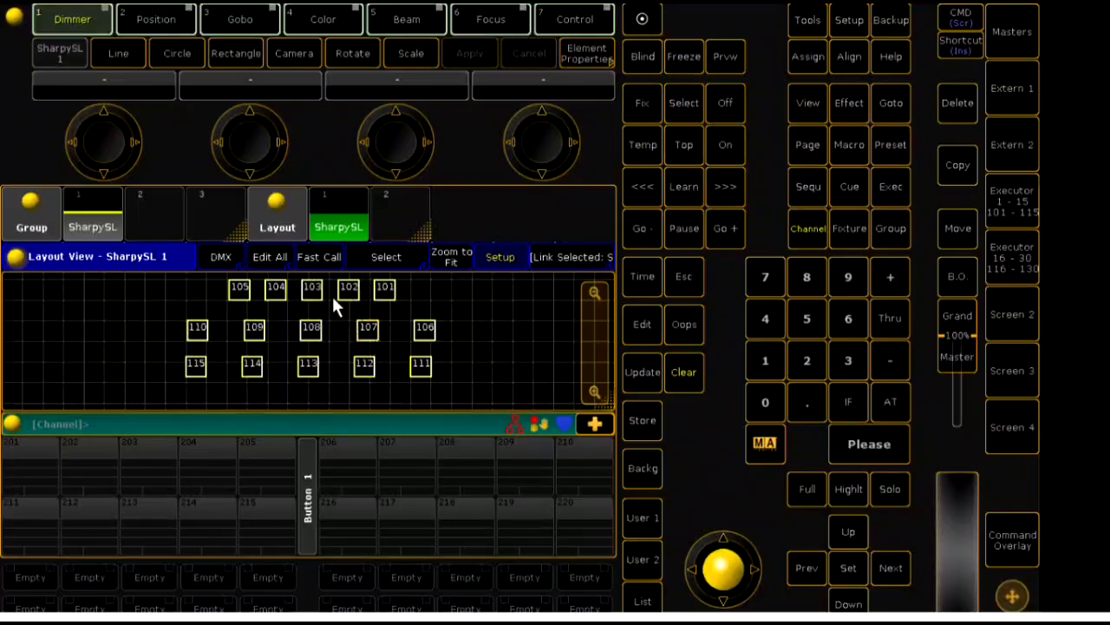
left_click_drag(314, 290, 285, 294)
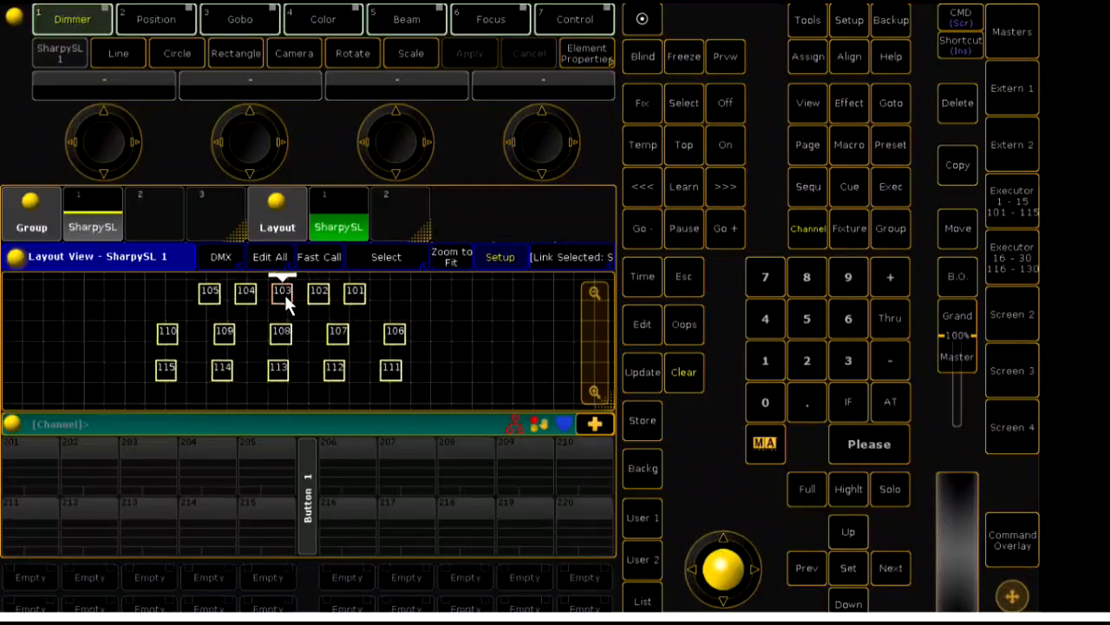
- Set Grid X to 0 in the Layout View's layout data options to hide the grid
left_click(17, 259)
left_click(161, 299)
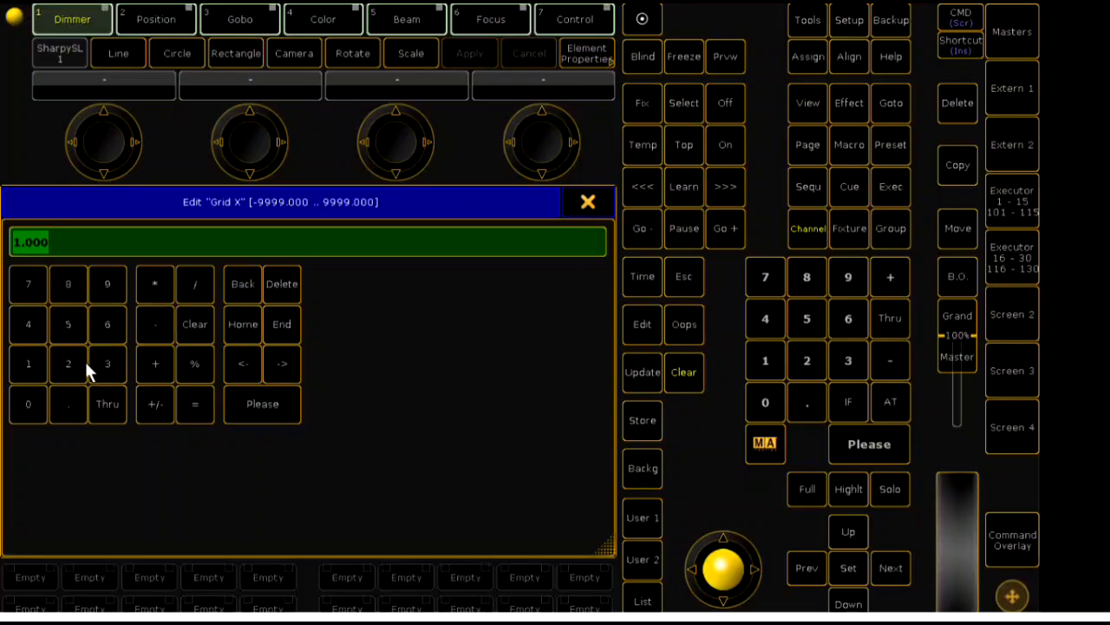
left_click(31, 405)
left_click(270, 402)
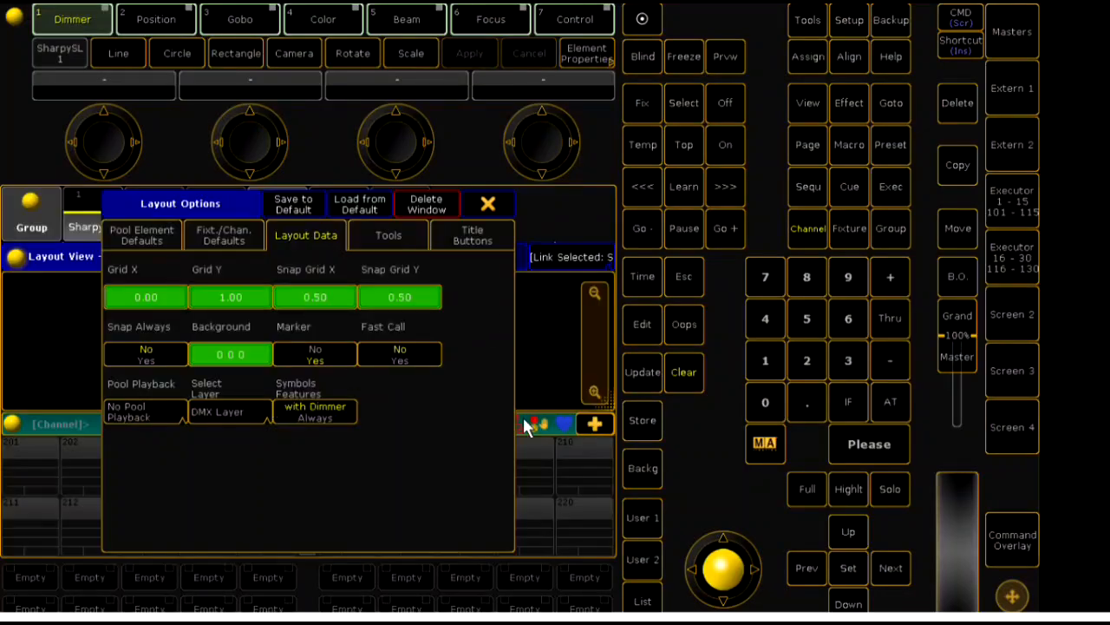
left_click(478, 209)
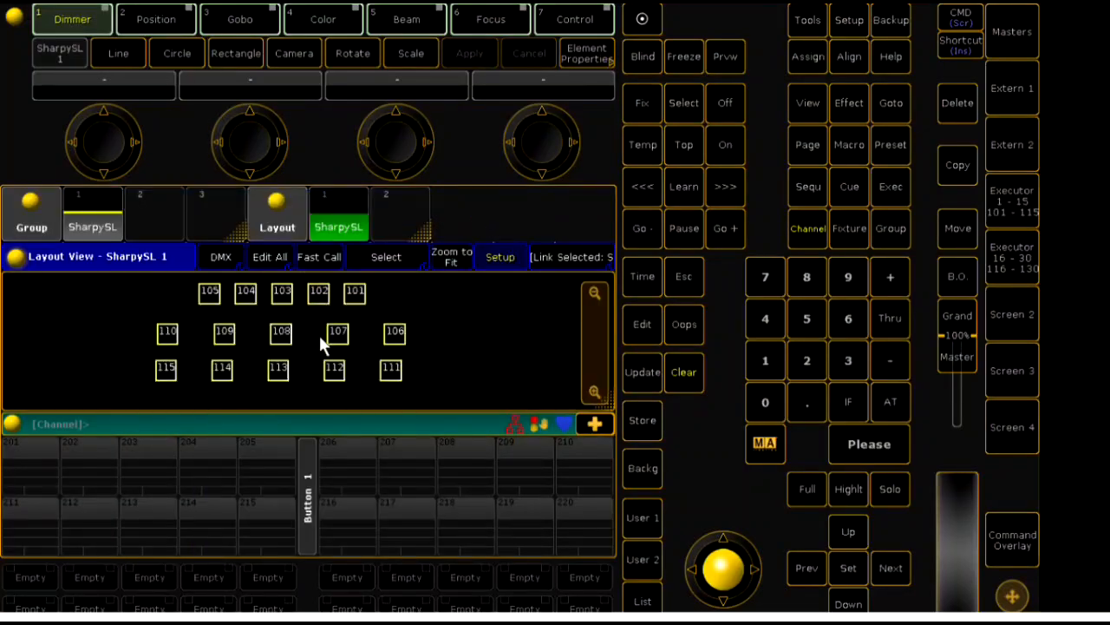
- Nudge the 106 to 110 row slightly upward and, with Setup mode off, select fixtures 101 to 105
left_click_drag(113, 323, 424, 358)
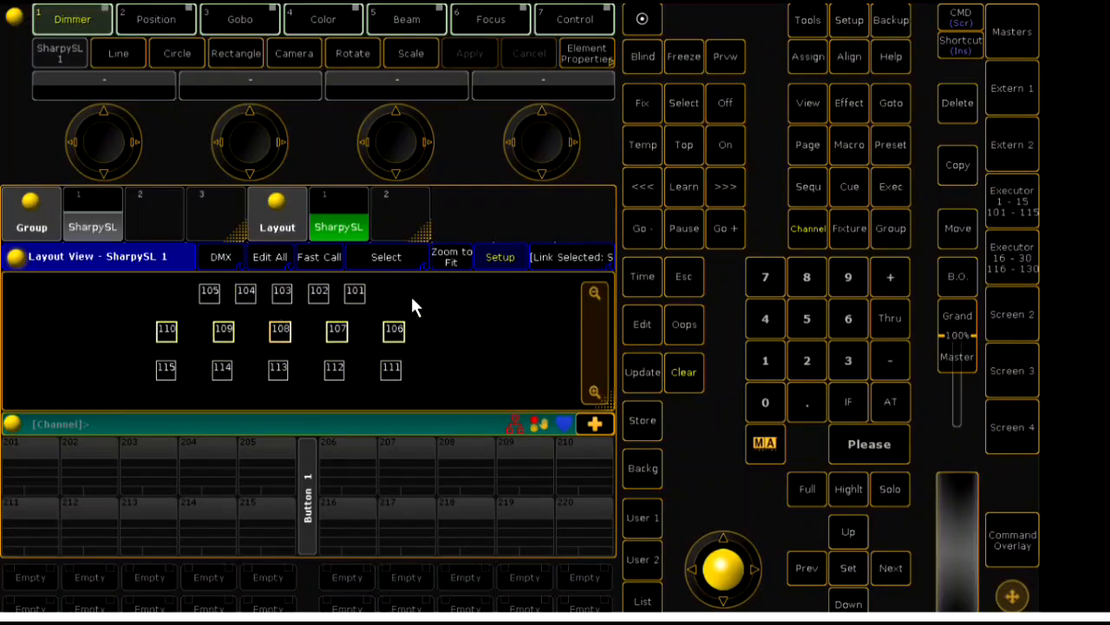
left_click(499, 257)
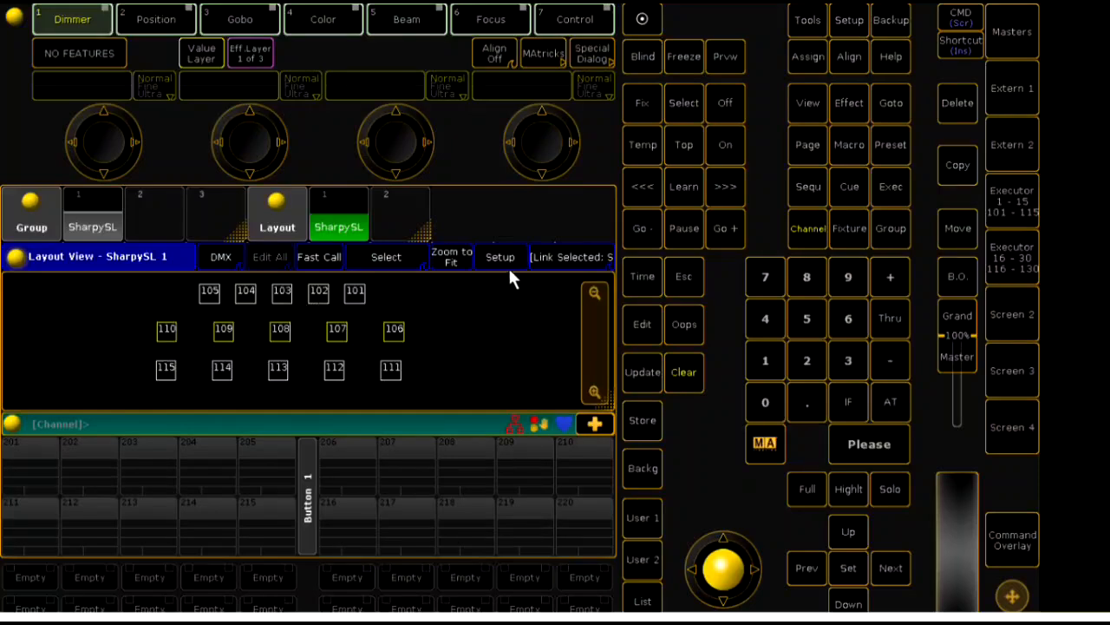
left_click_drag(182, 284, 394, 309)
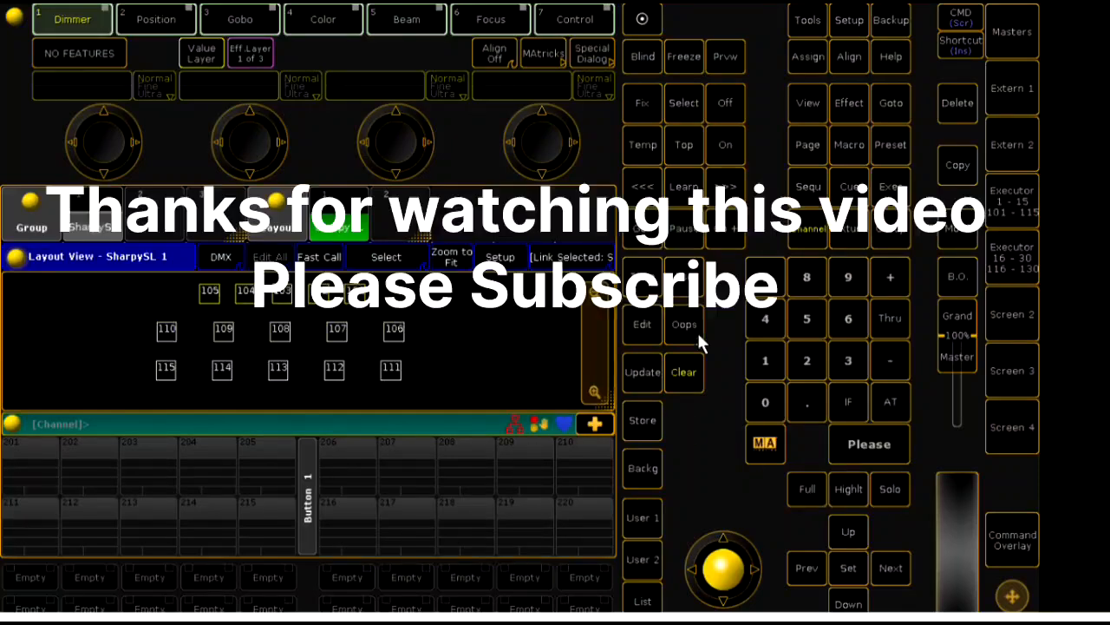